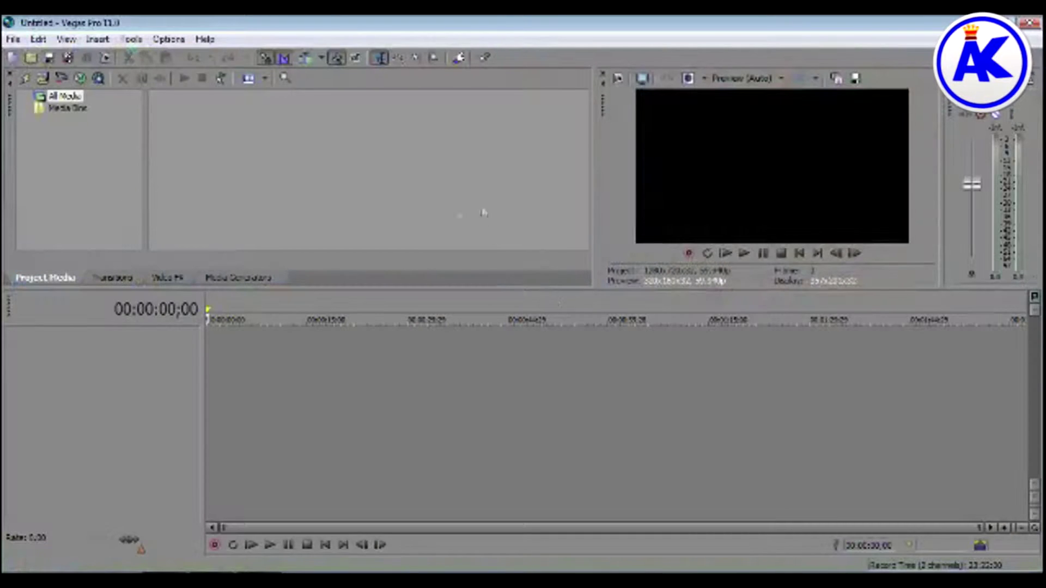
Import Logo.veg from the SEAGATE (E:) drive and add it to the timeline on a new video track.
left_click(345, 264)
double_click(483, 182)
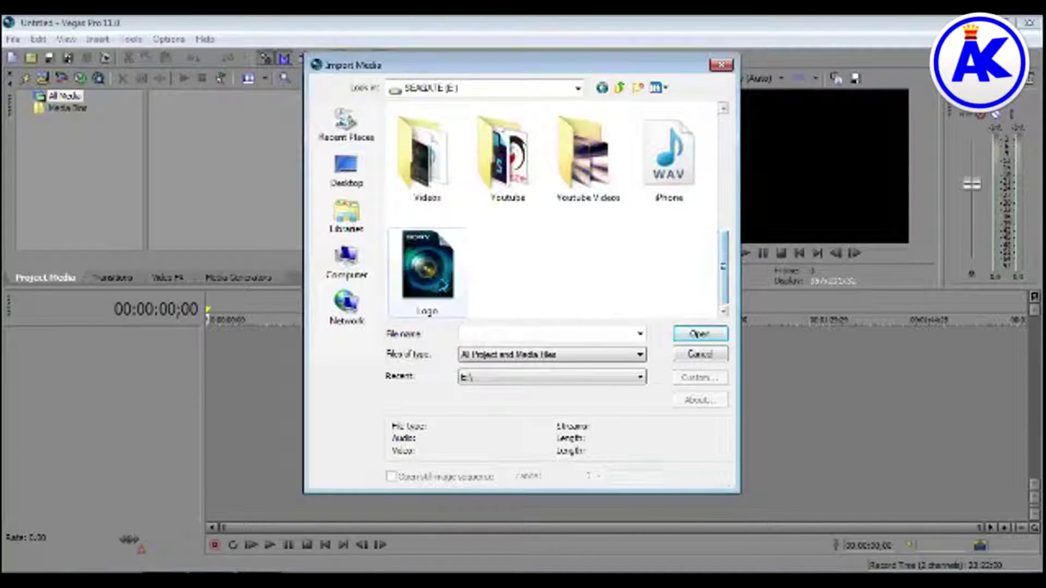
double_click(423, 252)
left_click_drag(187, 131, 311, 351)
Import the blue main intro video (MP4) into the project media.
double_click(495, 231)
left_click(588, 155)
left_click(697, 335)
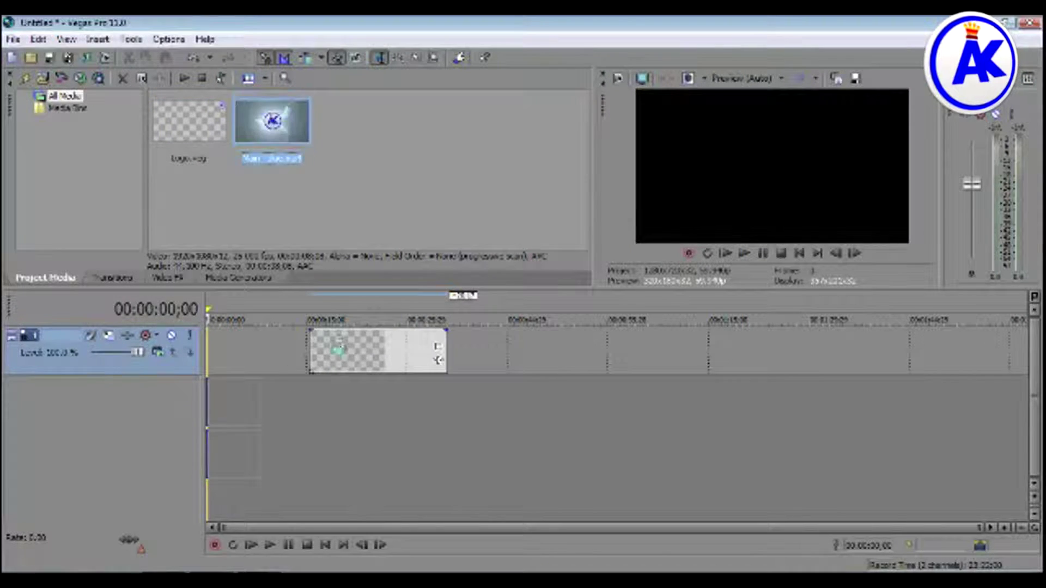
Place the intro video on a second track at the timeline start and move the logo clip directly after it.
left_click_drag(272, 121, 209, 402)
left_click_drag(340, 351, 301, 351)
key("ctrl+s")
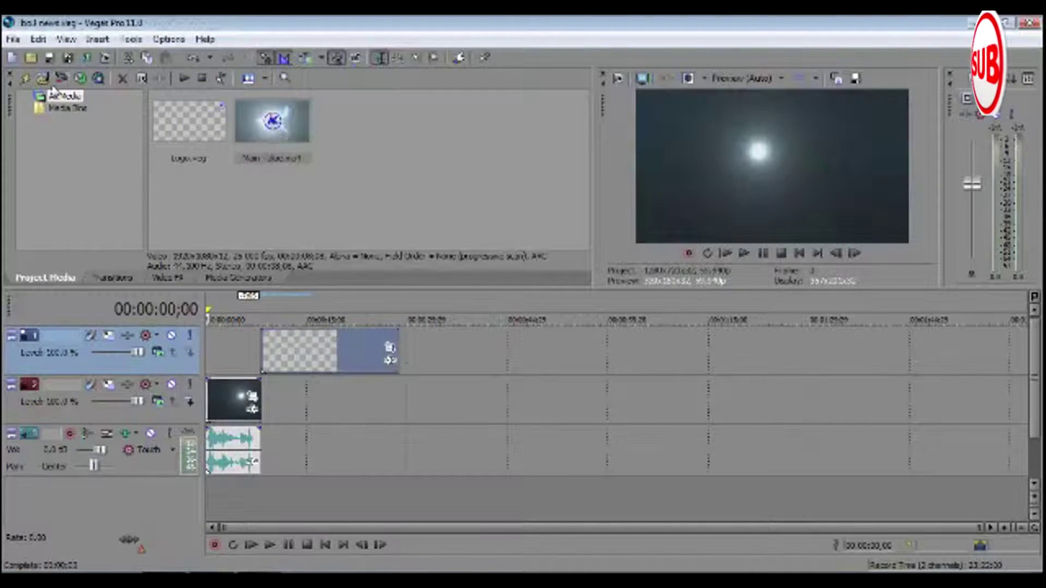
Browse to E:\Commentary for a media import and choose Record_0692 as one end of the selection.
key("ctrl+i")
left_click(620, 88)
double_click(589, 152)
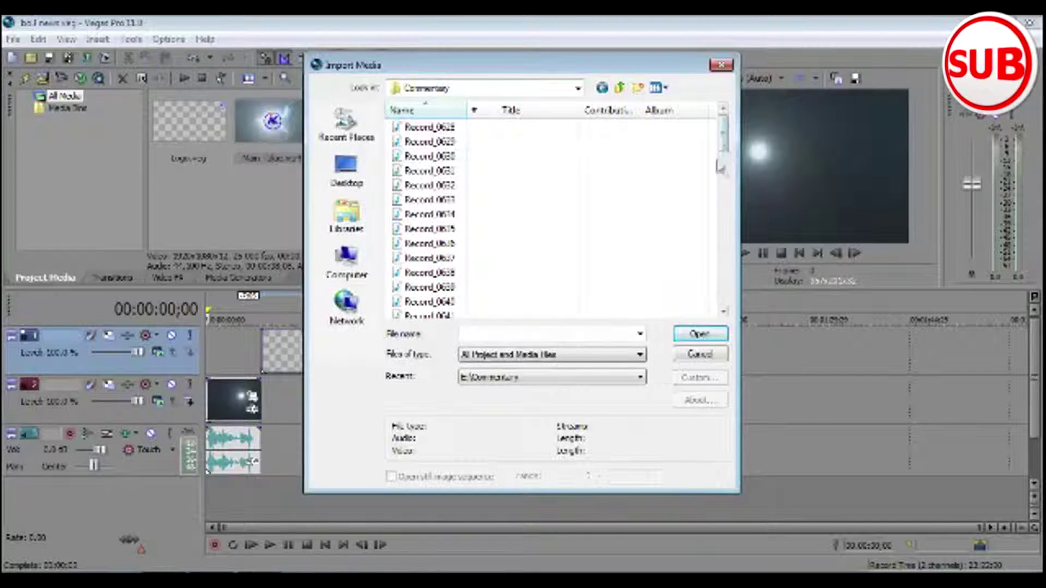
left_click(436, 302)
left_click_drag(722, 287, 721, 279)
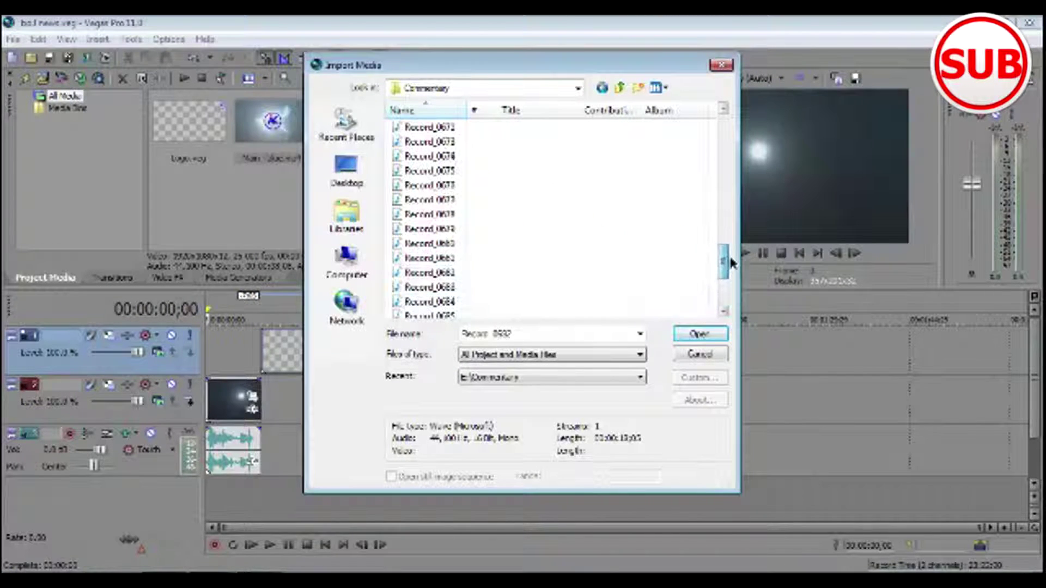
Switch to Windows Explorer, open the Commentary folder on the E: drive and play Record_0679.
key("super")
left_click(229, 373)
double_click(555, 212)
double_click(561, 221)
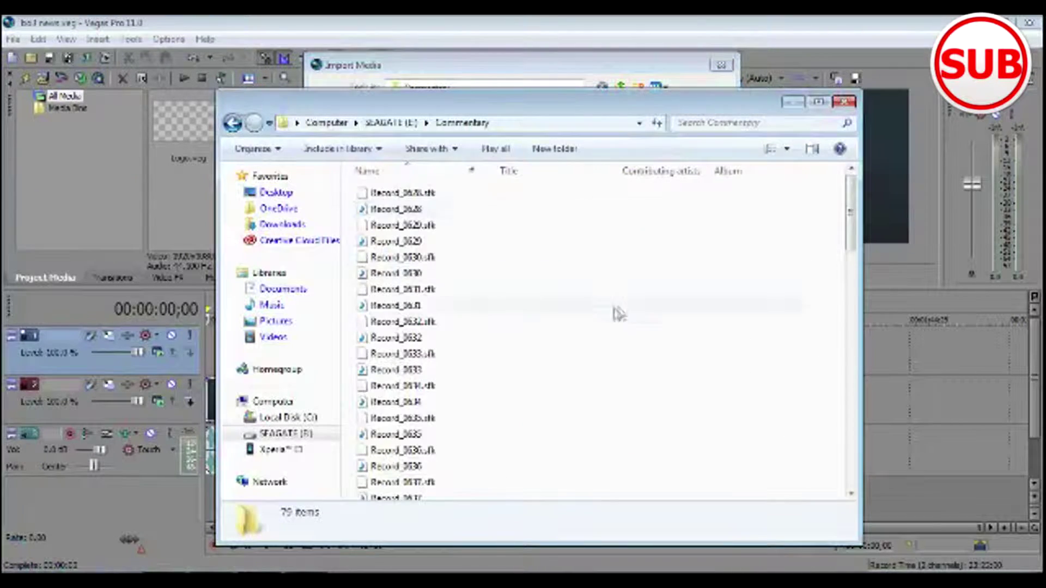
scroll(616, 312, "down", 20)
left_click_drag(472, 285, 474, 284)
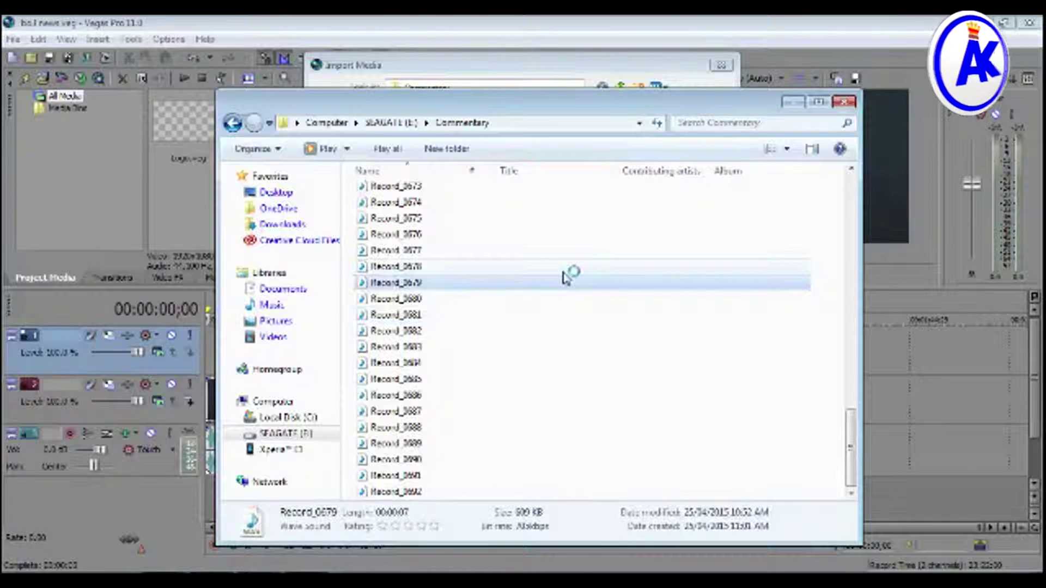
Check earlier recordings in the Commentary folder to find the first one for this video, and return to the import dialog.
scroll(567, 275, "up", 3)
left_click(433, 253)
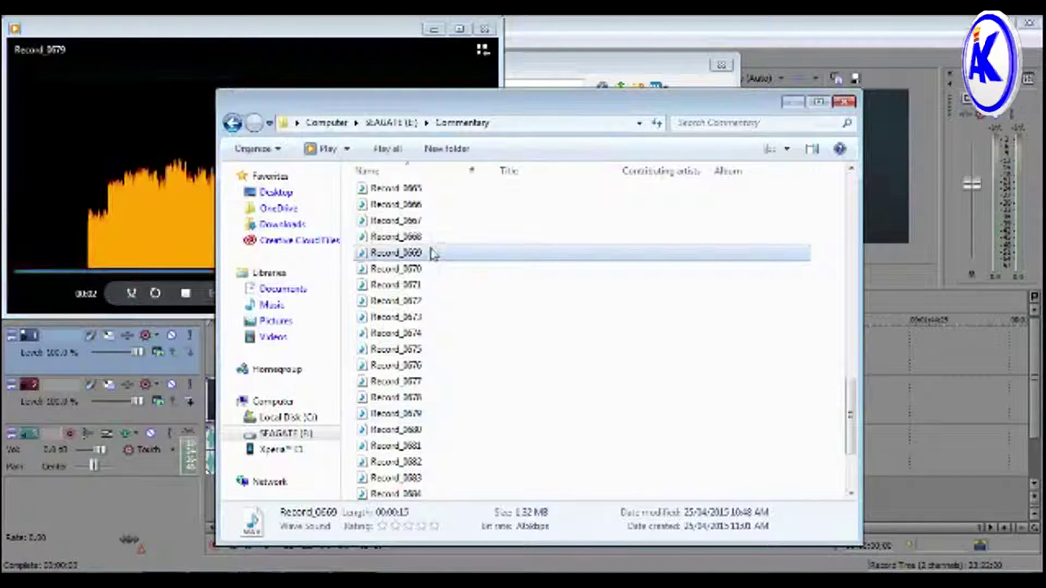
scroll(433, 218, "up", 2)
double_click(436, 189)
left_click(553, 152)
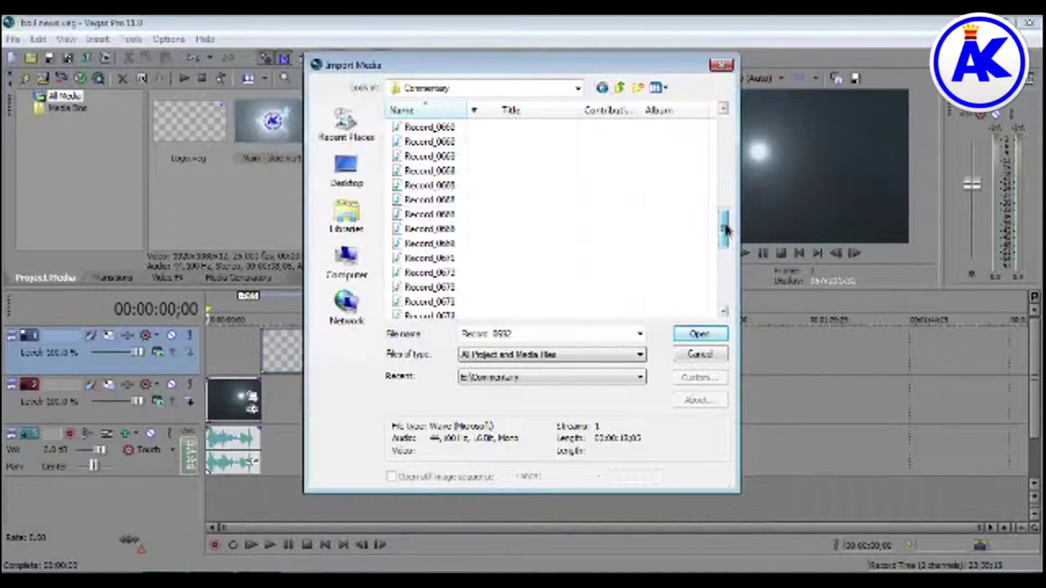
Import the commentary recordings from Record_0659 through Record_0692.
left_click_drag(727, 231, 727, 225)
left_click(436, 127, "shift")
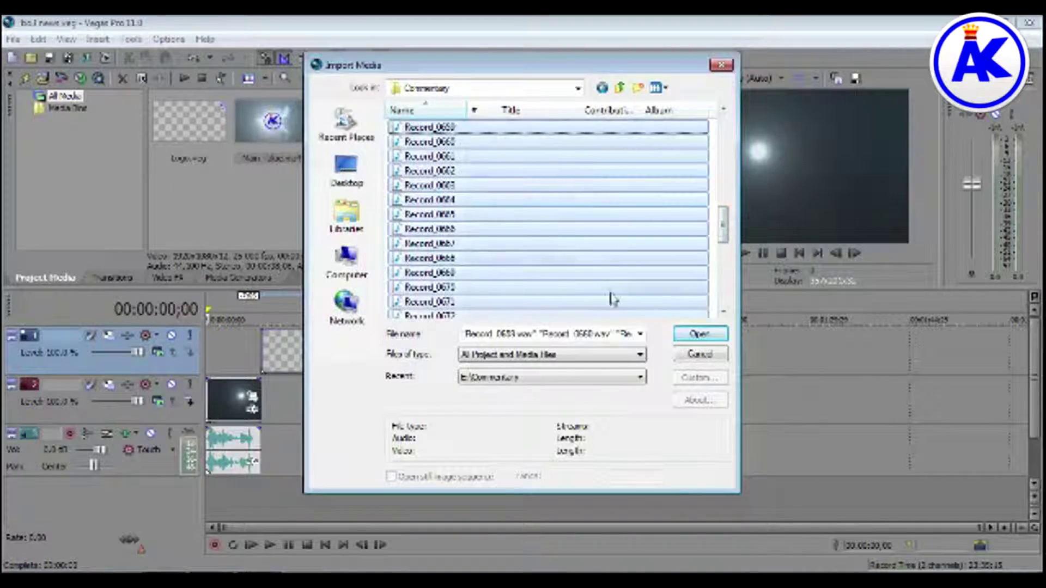
left_click(701, 334)
Place the imported commentary recordings on the audio track directly after the intro.
left_click_drag(395, 195, 271, 462)
left_click(260, 406)
key("ctrl+a")
scroll(591, 473, "up", 8)
scroll(590, 473, "down", 1)
Trim and split the first commentary clips at their pauses and close the gaps between them.
left_click_drag(361, 462, 370, 463)
mouse_move(443, 469)
left_mouse_down()
mouse_move(404, 471)
mouse_move(431, 472)
left_mouse_up()
left_click(409, 472)
key("s")
left_click_drag(460, 471, 436, 467)
left_click(455, 466)
key("s")
Tighten the following commentary clips and split the recording at 00:00:23;09.
left_click_drag(456, 465, 463, 466)
left_click_drag(468, 464, 458, 466)
left_click(495, 470)
key("s")
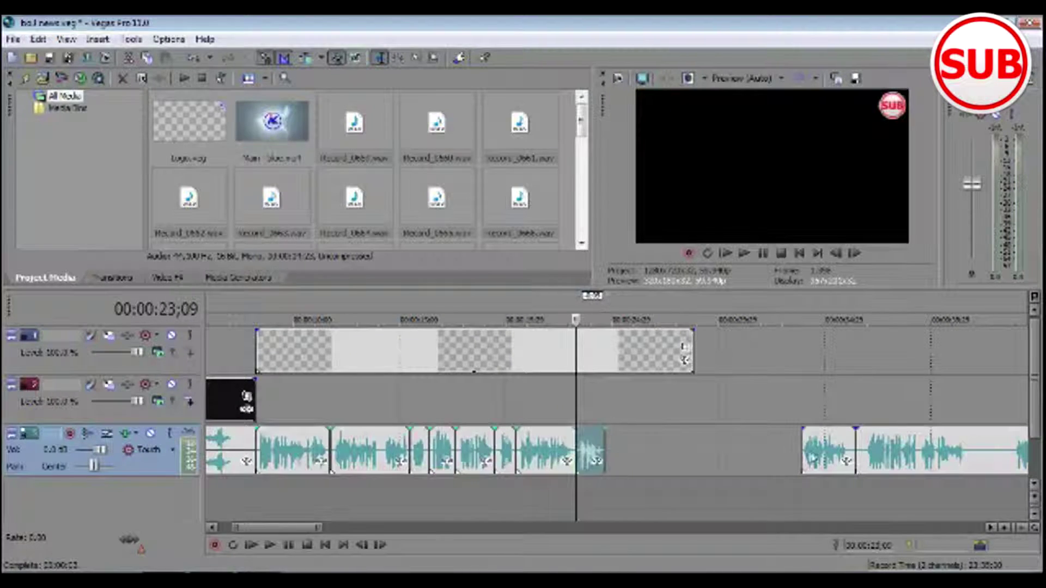
Move the next recording back to close the gap, and split the commentary at 00:00:31;26 and near 00:00:39.
left_click_drag(861, 453, 659, 452)
left_click(760, 455)
key("s")
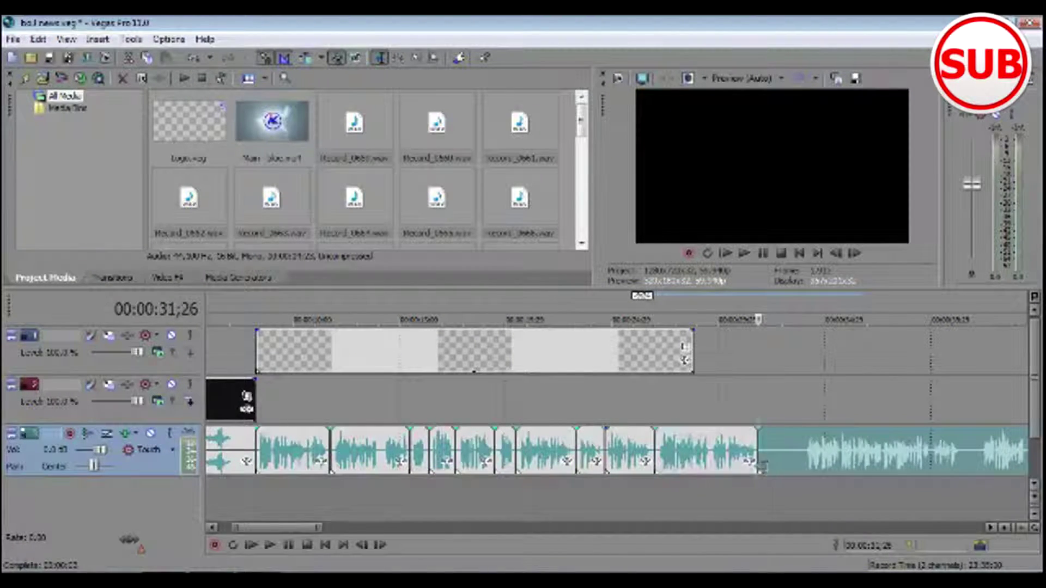
left_click(914, 458)
key("s")
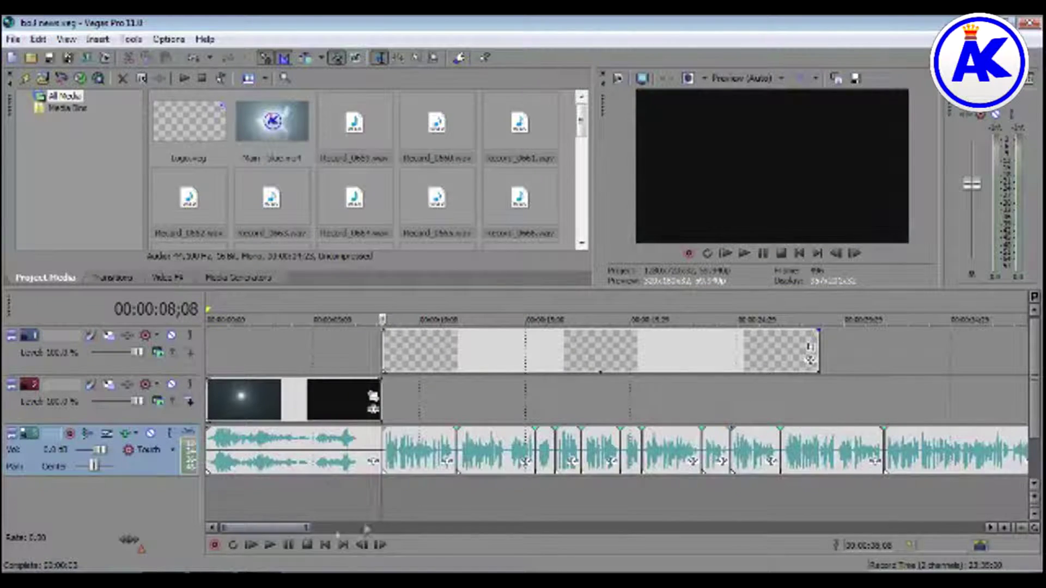
Play back the edited commentary, move the next recording back to close the gap, and split it at 00:00:48;13.
key("space")
left_click_drag(289, 527, 354, 527)
left_click_drag(764, 455, 554, 462)
key("s")
left_click(538, 463)
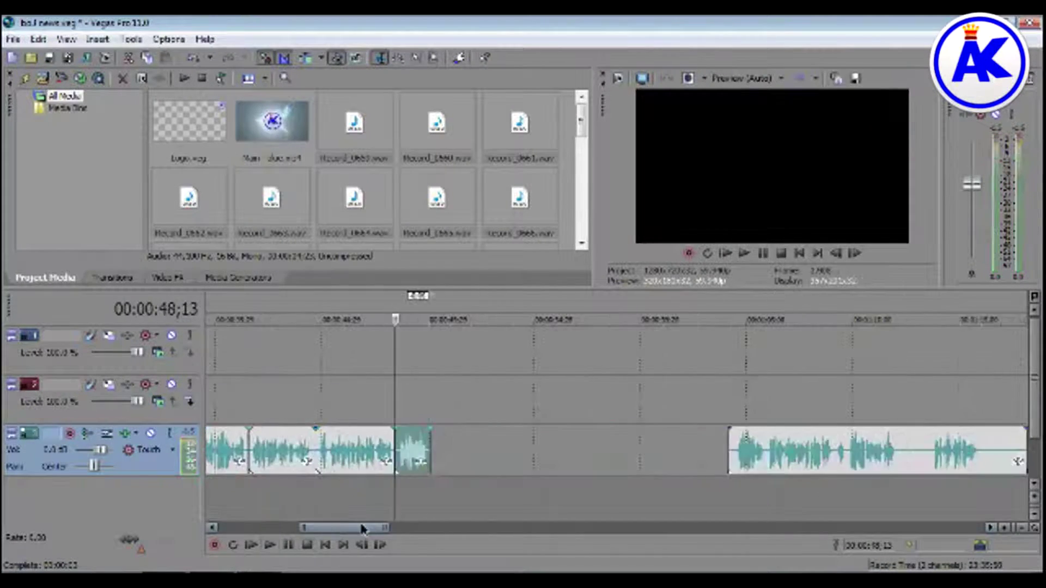
Move the next two recordings back against the preceding commentary and split the second one at its pause.
left_click(734, 462)
left_click_drag(734, 462, 431, 462)
left_click_drag(358, 528, 394, 528)
left_click_drag(695, 462, 490, 461)
key("s")
Trim and split the next commentary clips at a pause and move the following recording back to close the gap.
left_click_drag(294, 463, 320, 463)
left_click_drag(337, 465, 410, 449)
left_click(315, 469)
key("s")
double_click(323, 473)
left_click_drag(897, 461, 543, 449)
double_click(552, 449)
left_click_drag(398, 528, 317, 528)
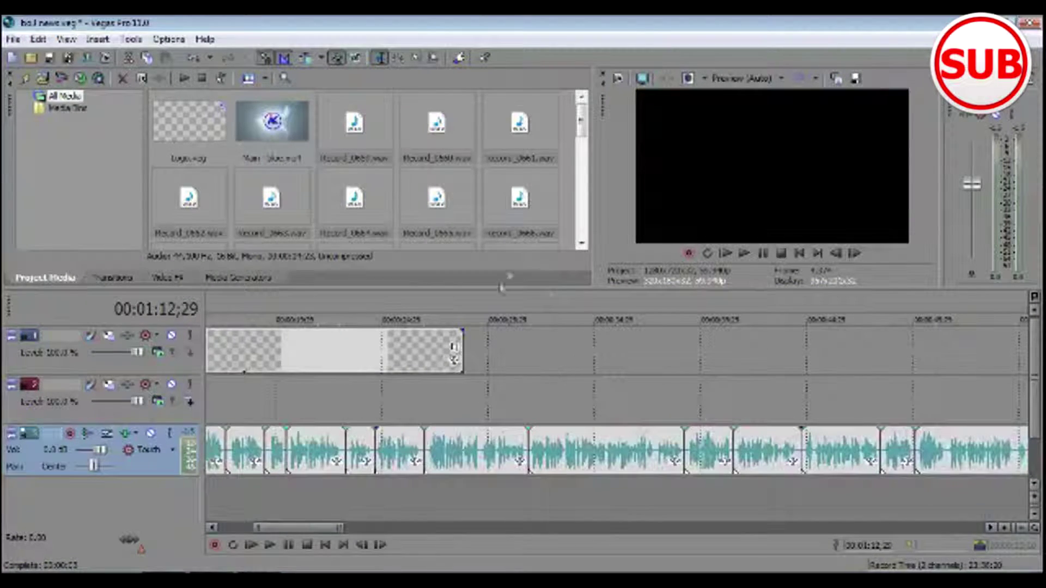
Save the project and import the three Call of Duty images from the Black Ops 3 pictures folder.
left_click(567, 207)
left_click(52, 58)
left_click(43, 78)
left_click(349, 262)
double_click(446, 182)
double_click(512, 169)
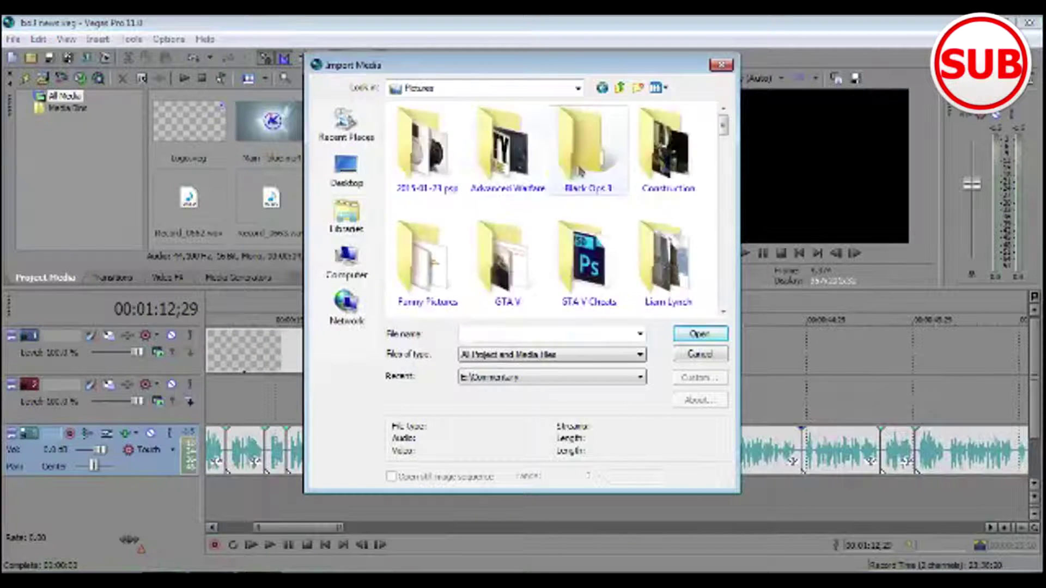
double_click(572, 175)
left_click(506, 256)
scroll(659, 292, "down", 1)
key("Return")
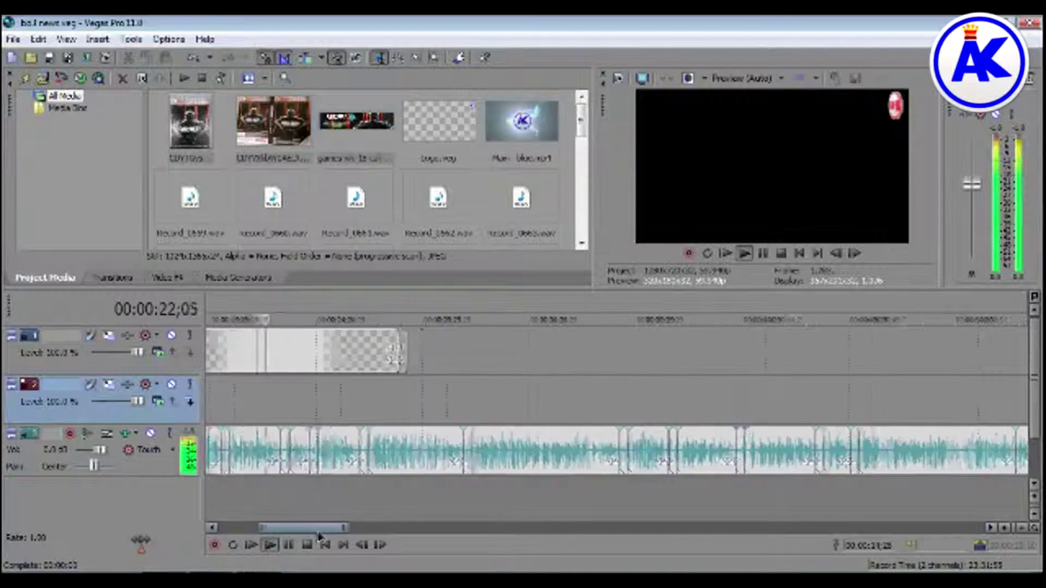
Place the three images on the second video track, starting at about 00:00:30, 00:00:51 and 00:00:58.
left_click_drag(204, 158, 328, 389)
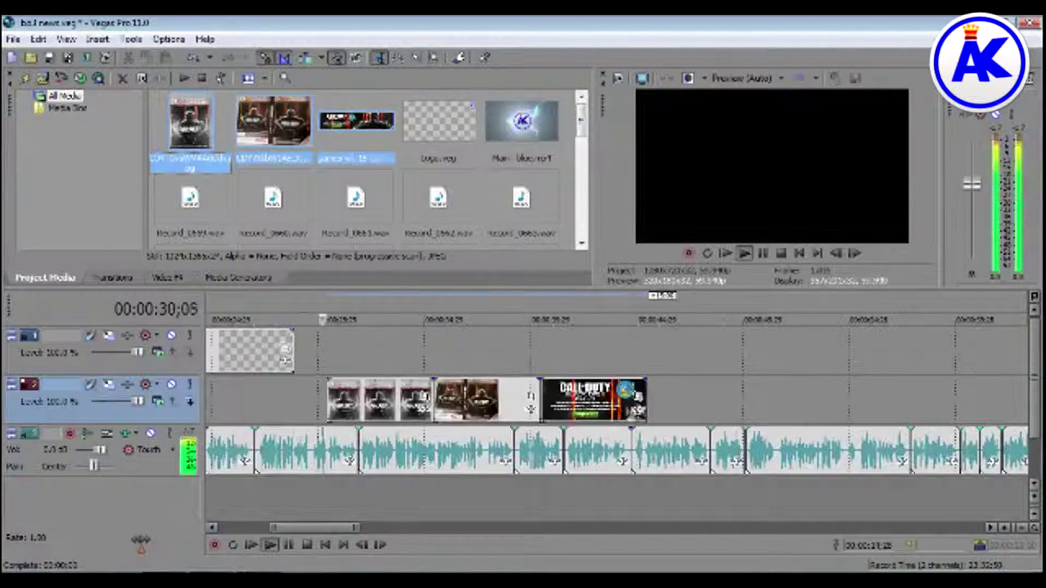
left_click_drag(593, 400, 853, 400)
left_click_drag(480, 401, 571, 401)
left_click_drag(839, 402, 953, 402)
left_click_drag(578, 402, 813, 402)
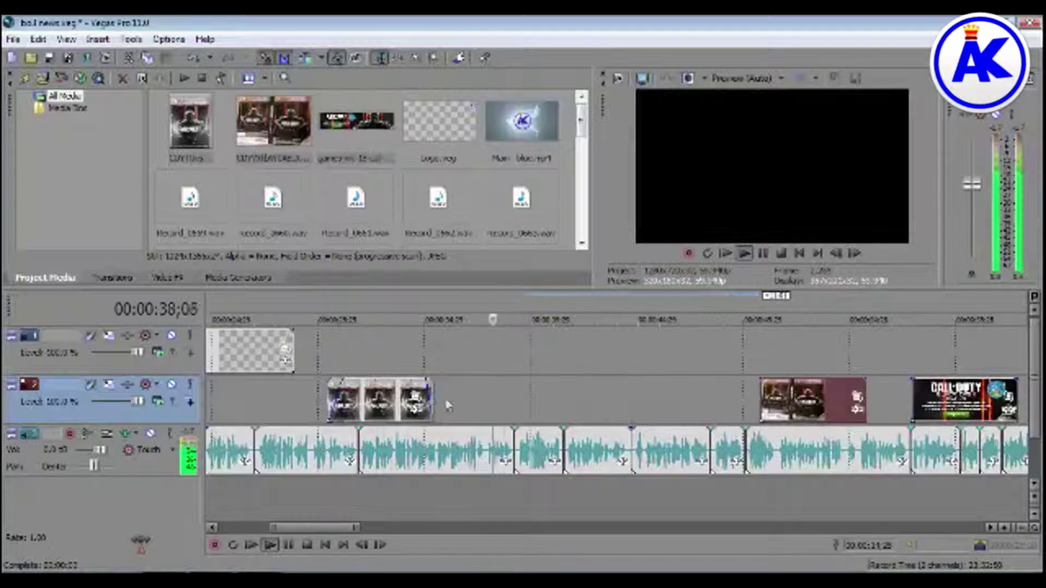
Extend the first cover image to about 00:00:46 and adjust the cover images' pan/crop framing.
left_click_drag(434, 402, 656, 399)
left_click(646, 396)
left_click(767, 223)
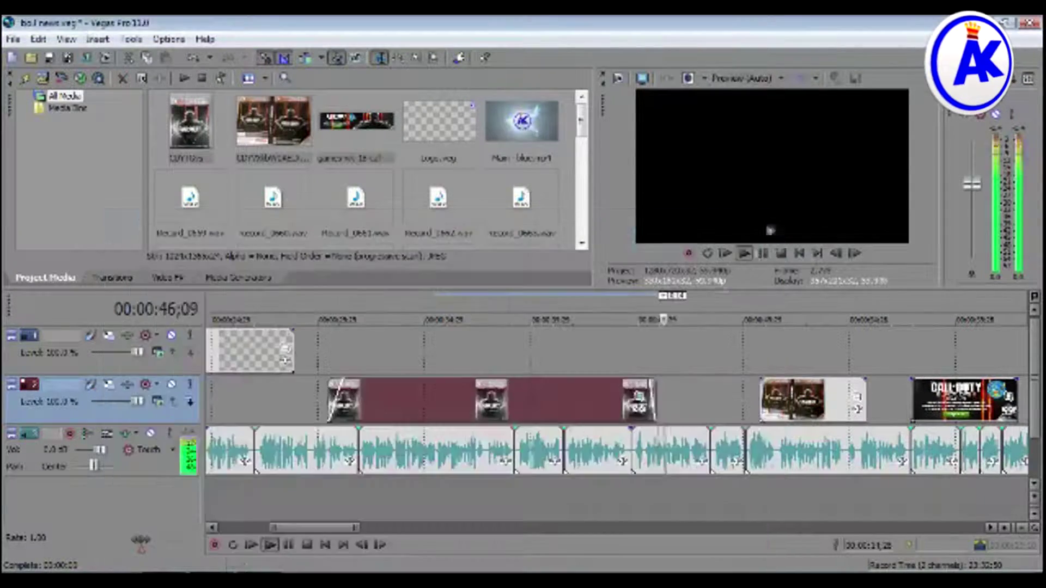
left_click(638, 396)
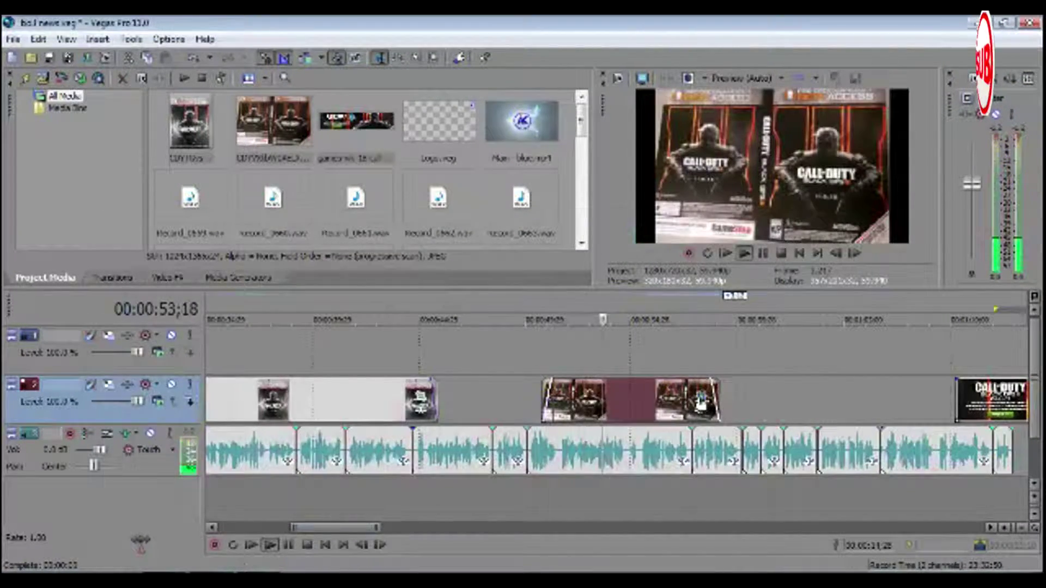
left_click(767, 222)
Extend the two-cover image to about 00:01:03 and move the banner image to about 00:01:14.
left_click_drag(332, 528, 364, 527)
left_click_drag(436, 402, 533, 402)
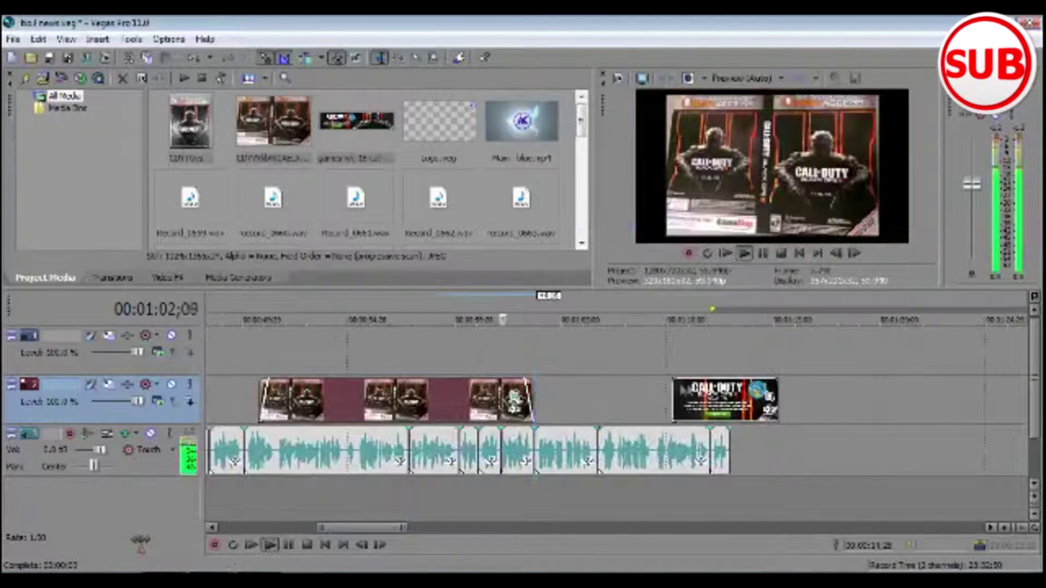
left_click_drag(762, 390, 839, 389)
Move the next recording back to close the gap, and reposition the images so the covers end at about 00:01:06 and the banner starts at 00:01:19.
left_click_drag(353, 528, 380, 531)
left_click_drag(979, 449, 493, 448)
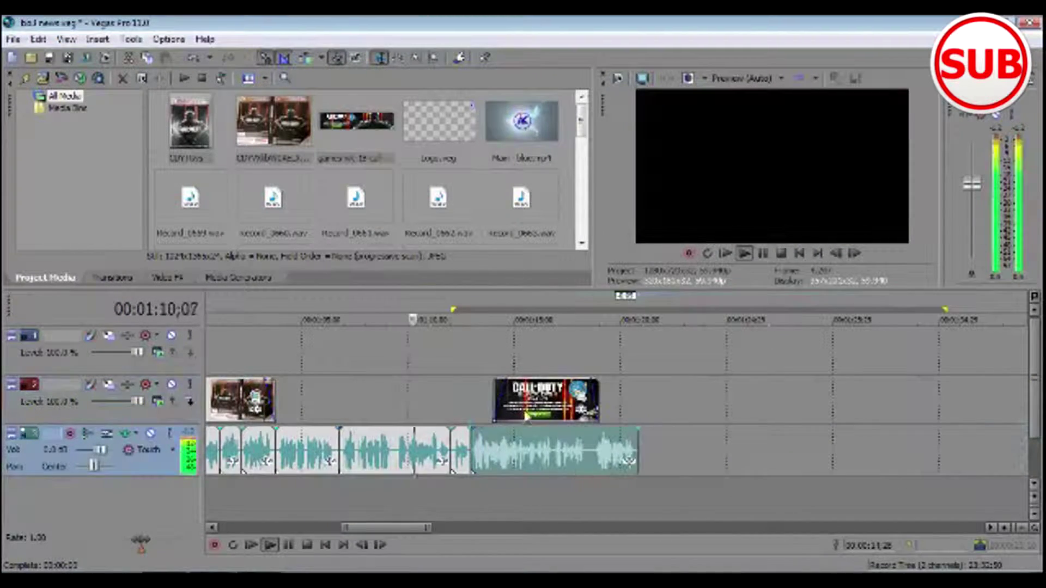
left_click_drag(275, 402, 320, 402)
left_click_drag(539, 402, 647, 402)
Move the next recording back, trim its pause after 00:01:23;04, and shift the banner image to about 00:01:22.
left_click_drag(381, 527, 409, 528)
left_click_drag(893, 459, 395, 459)
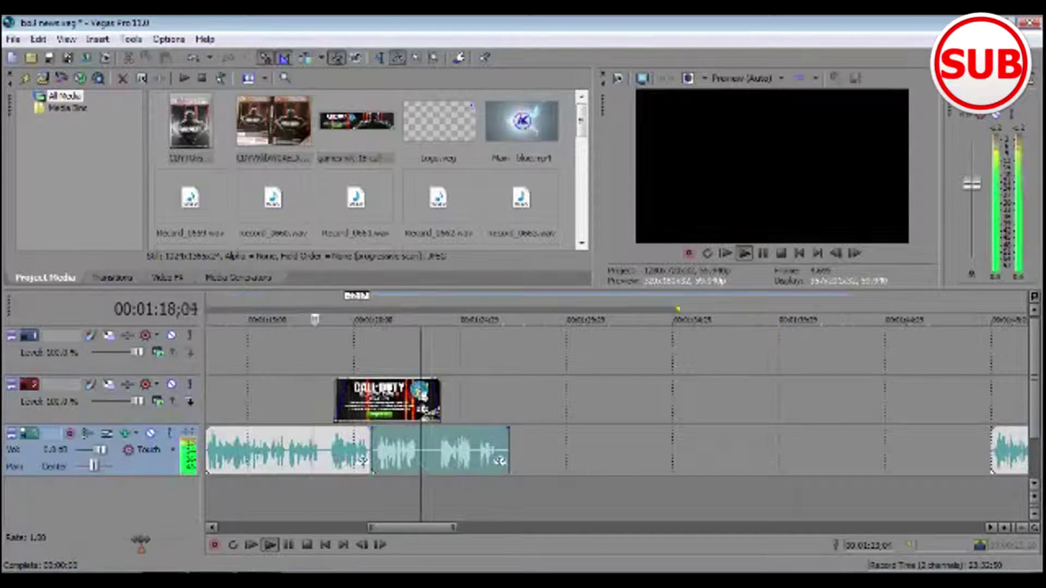
left_click(380, 58)
left_click_drag(381, 406, 449, 408)
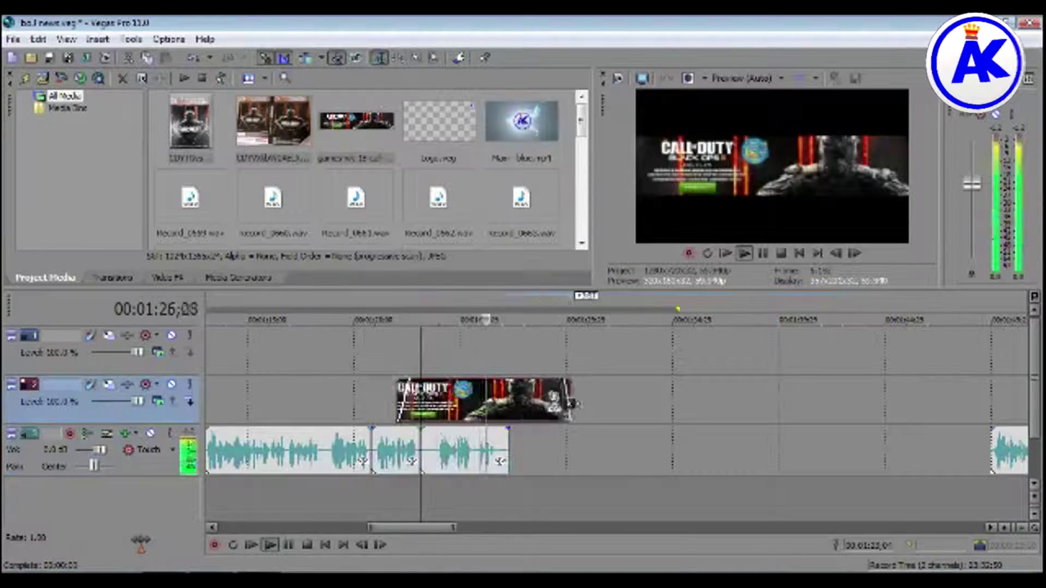
left_click_drag(423, 462, 436, 462)
left_click_drag(463, 456, 450, 456)
Slightly enlarge the banner's pan/crop frame and move the banner back to start at about 00:01:20.
left_click(562, 395)
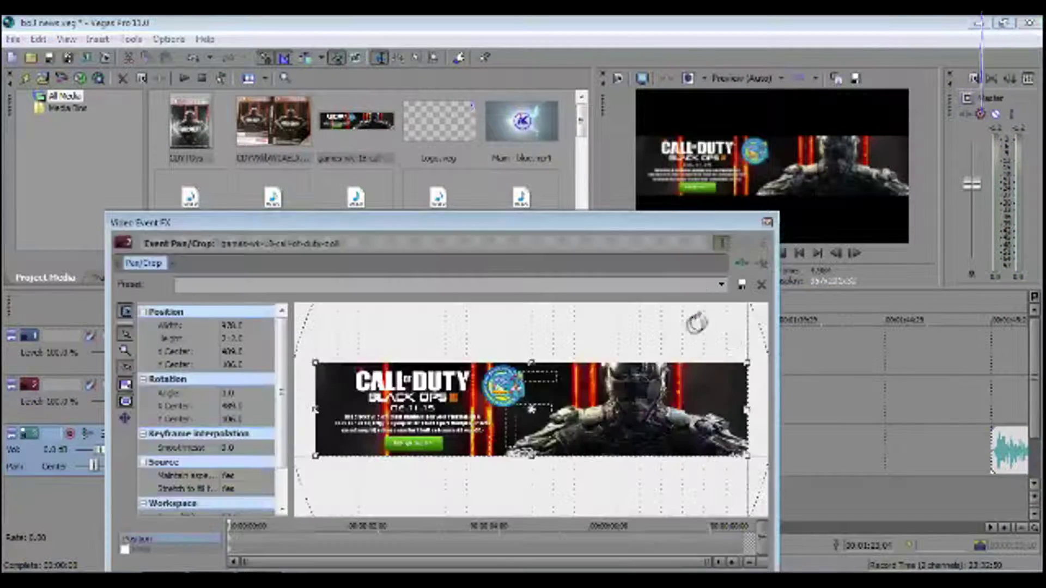
left_click_drag(751, 360, 746, 353)
left_click(772, 223)
left_click_drag(494, 405, 445, 407)
Move the next recording back against the commentary and split it at about 00:01:30.
left_click_drag(432, 531, 447, 531)
left_click_drag(926, 466, 420, 467)
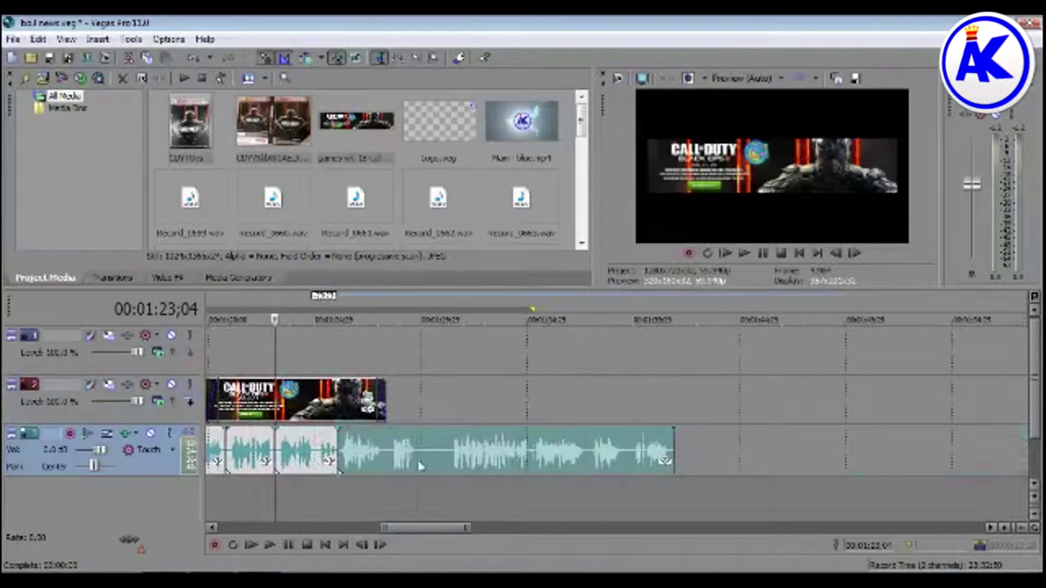
left_click(419, 465)
key("s")
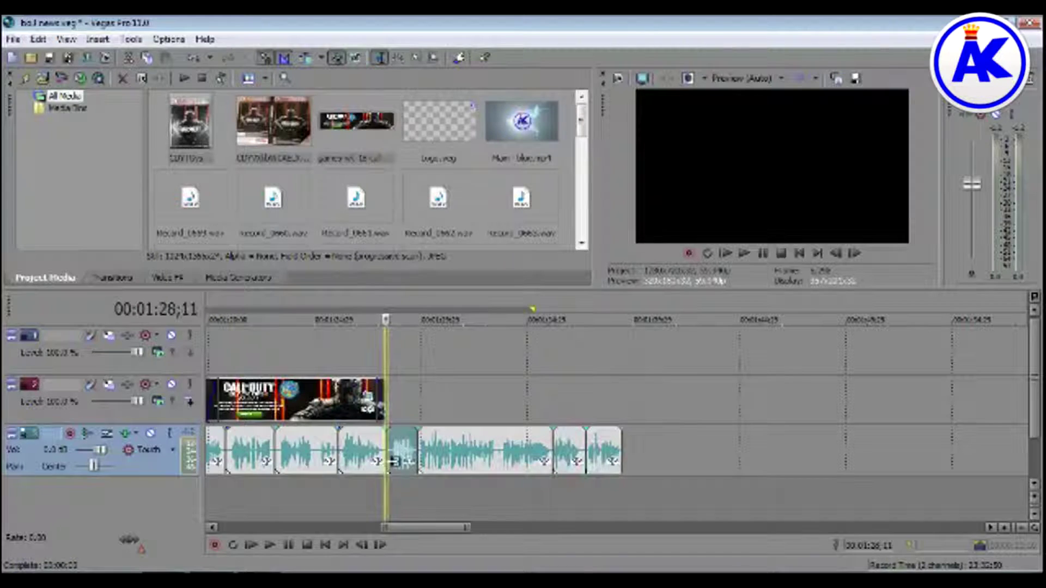
Move the next two recordings back to close their gaps in the commentary, and play back the edit.
left_click_drag(428, 507, 444, 531)
left_click_drag(1002, 458, 447, 456)
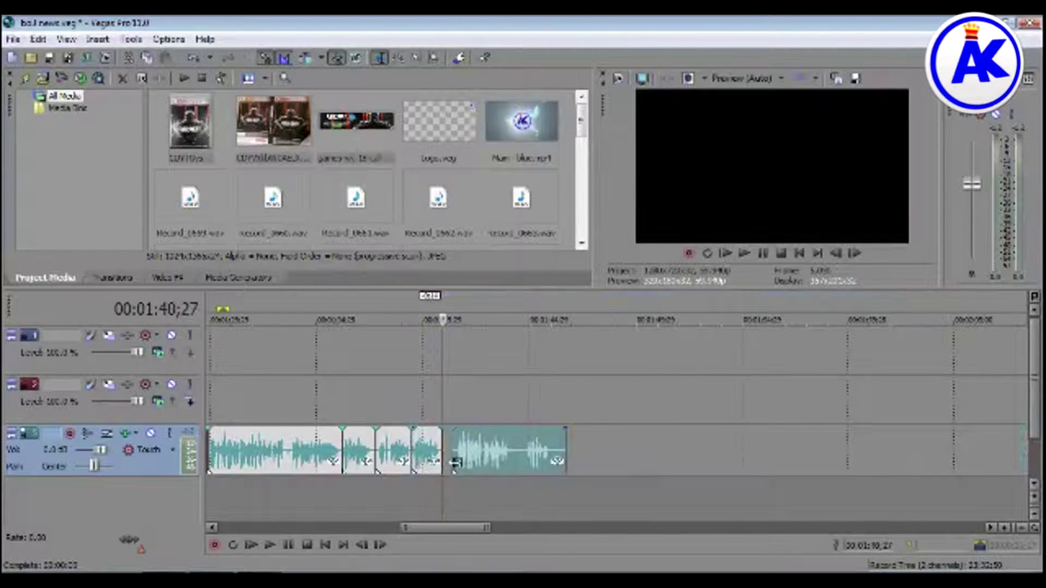
left_click_drag(477, 528, 502, 528)
left_click_drag(899, 455, 345, 452)
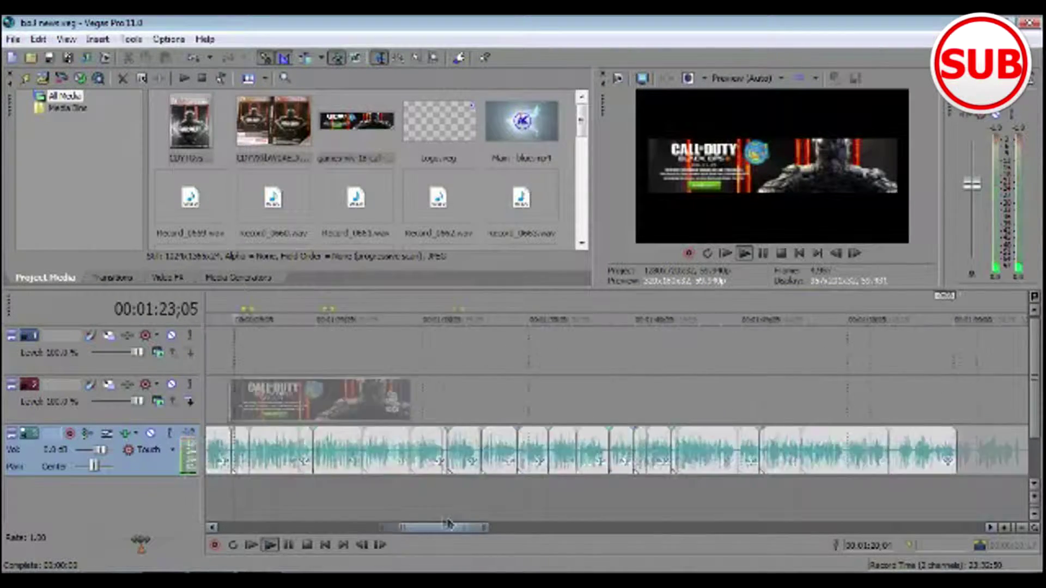
key("space")
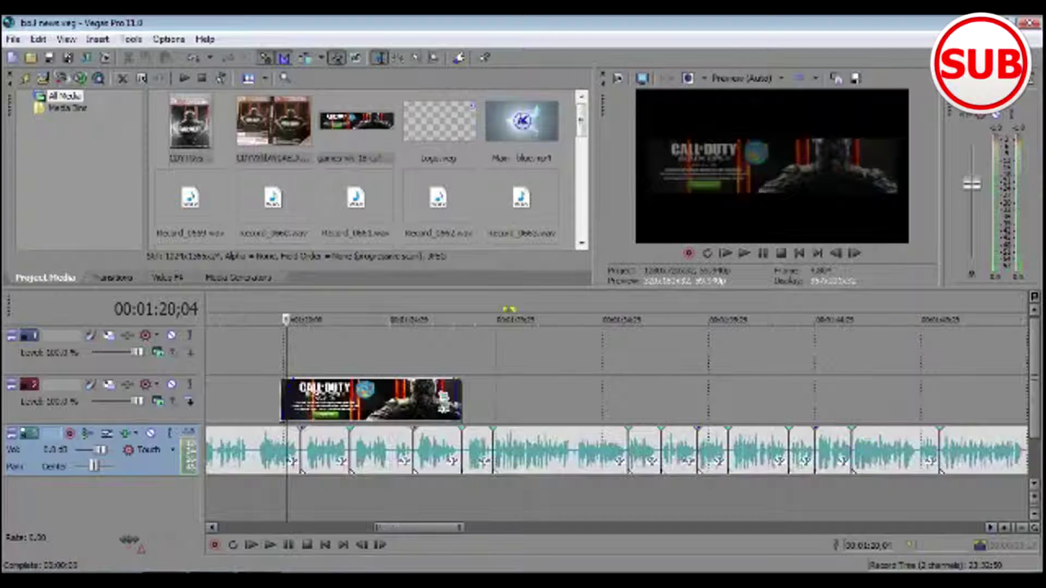
Import Capture.JPG and place it on the second video track after the banner, at about 00:01:29.
left_click(42, 78)
left_click(430, 158)
left_click(699, 333)
left_click_drag(189, 123, 498, 396)
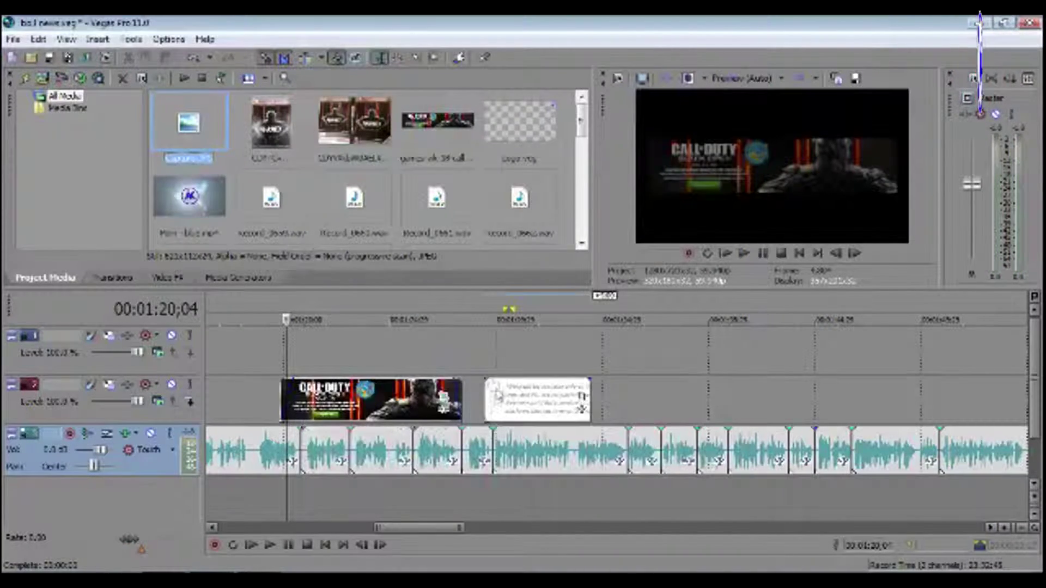
Fade out the end of the captured quote image, check its pan/crop framing, and save the project.
left_click_drag(591, 377, 576, 378)
left_click(567, 396)
left_click(771, 224)
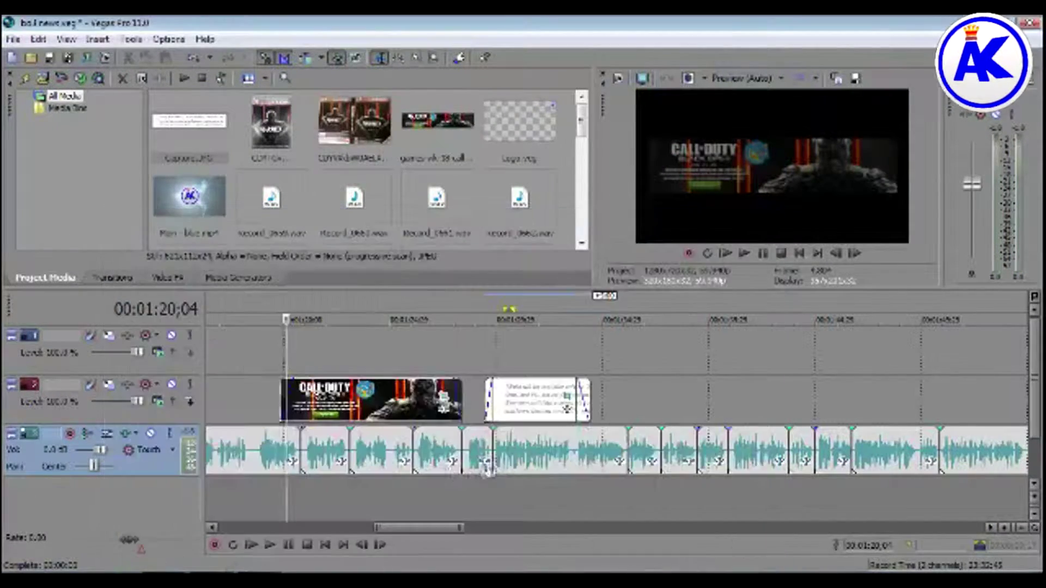
key("space")
left_click(48, 58)
Move the next recording back against the end of the commentary at 00:02:06;04.
left_click_drag(412, 525, 506, 533)
left_click_drag(915, 449, 269, 446)
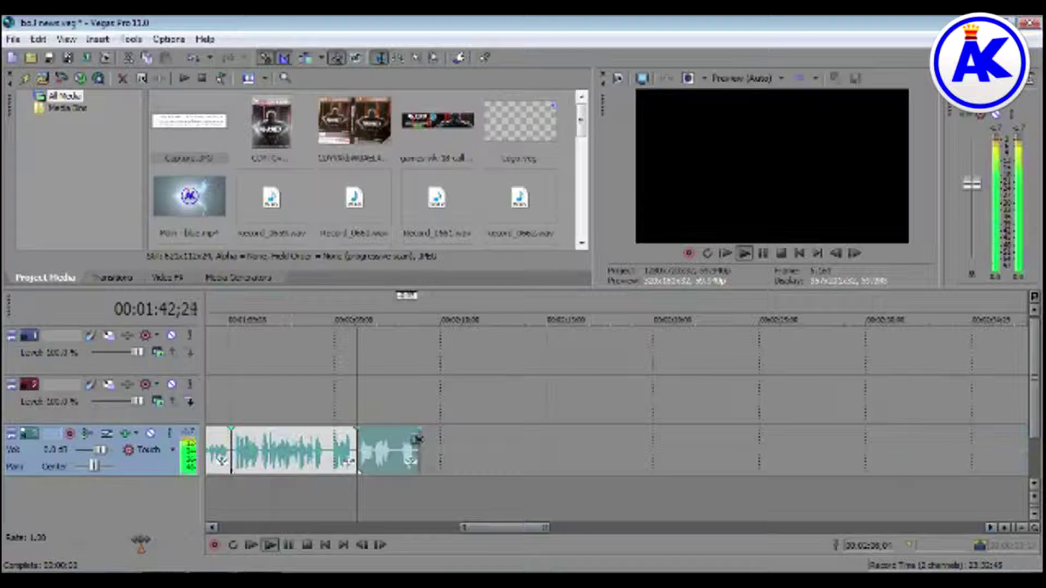
key("space")
Extend the captured quote image so it ends at about 00:01:38.
left_click_drag(506, 527, 424, 527)
left_click_drag(560, 400, 644, 401)
left_click(475, 354)
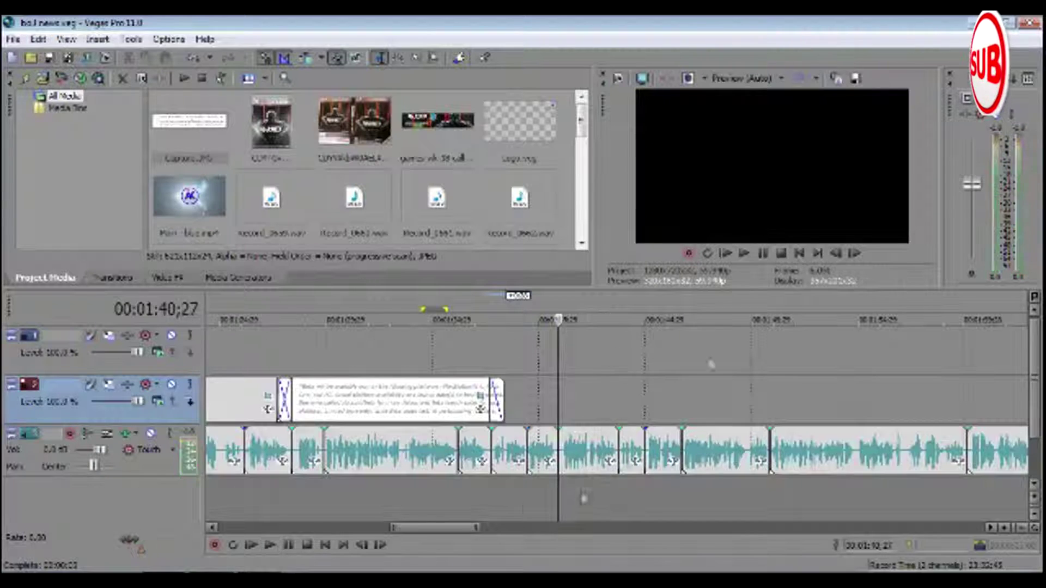
Pull the next three recordings back against the end of the commentary, trimming their silent edges.
left_click_drag(432, 527, 507, 528)
left_click_drag(1008, 449, 561, 475)
left_click_drag(668, 447, 658, 448)
left_click_drag(501, 527, 545, 528)
left_click_drag(947, 446, 229, 444)
left_click_drag(548, 527, 535, 527)
left_click_drag(379, 462, 402, 462)
left_click_drag(539, 463, 424, 472)
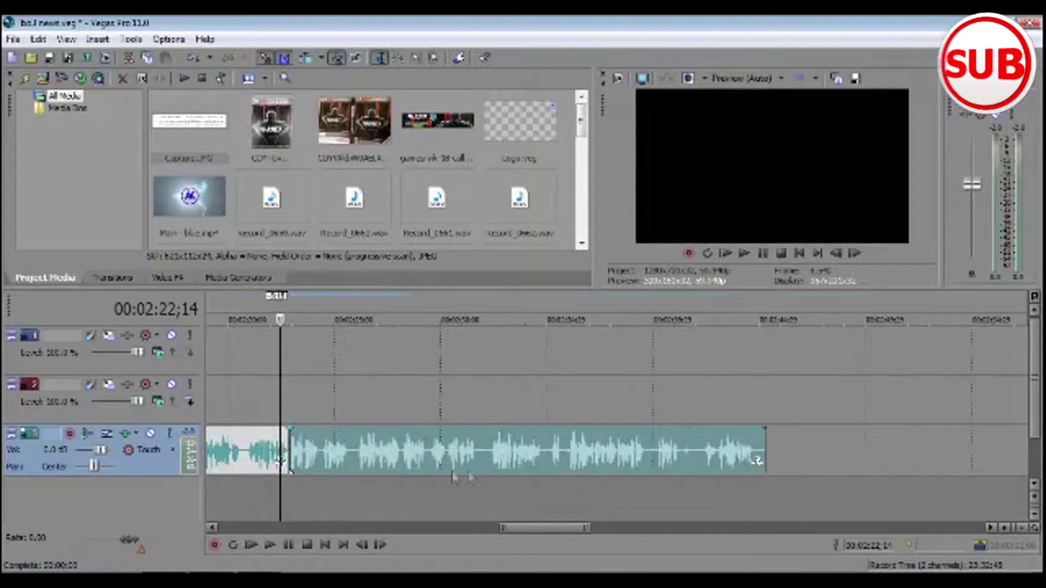
Trim the end of the last recording and split it at its pauses, at about 00:02:41, 00:02:31;24 and 00:02:39.
left_click_drag(758, 442, 754, 442)
left_click(681, 465)
key("s")
left_click(479, 463)
key("s")
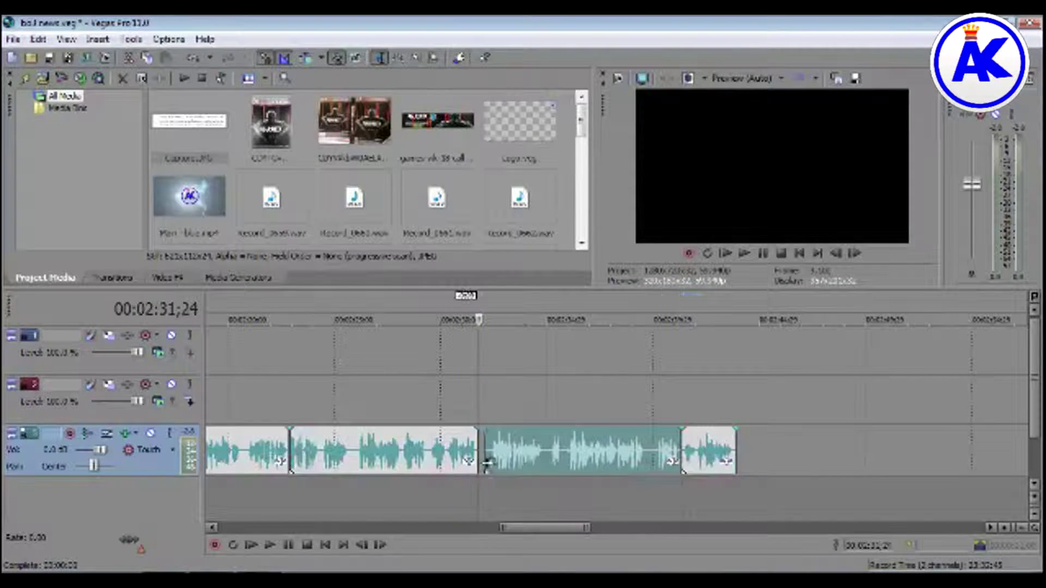
left_click(646, 463)
key("s")
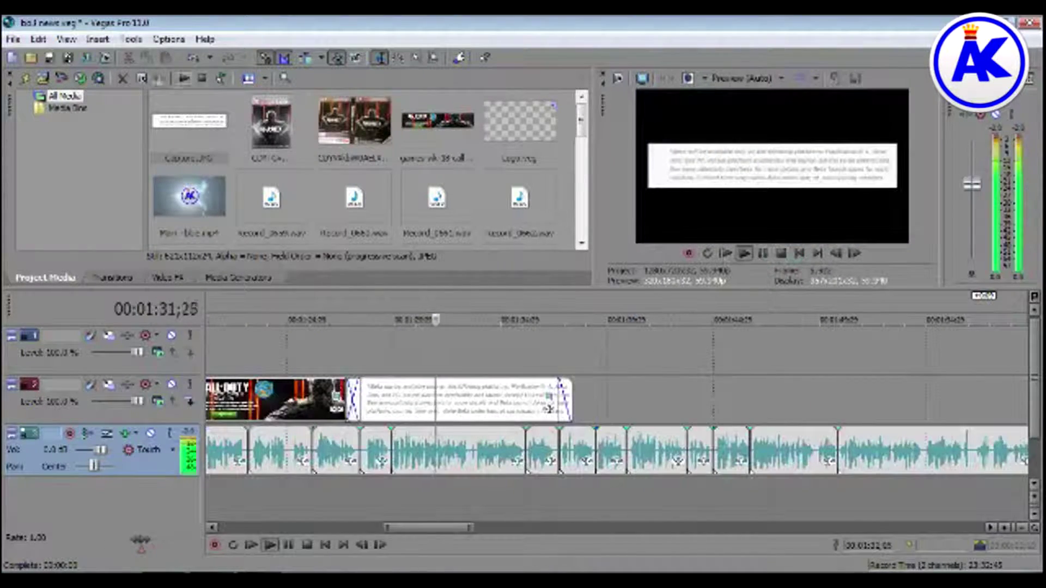
Import campaign.JPG and place it on the second video track at about 00:01:49, extending it over the campaign commentary.
left_click_drag(440, 529, 475, 530)
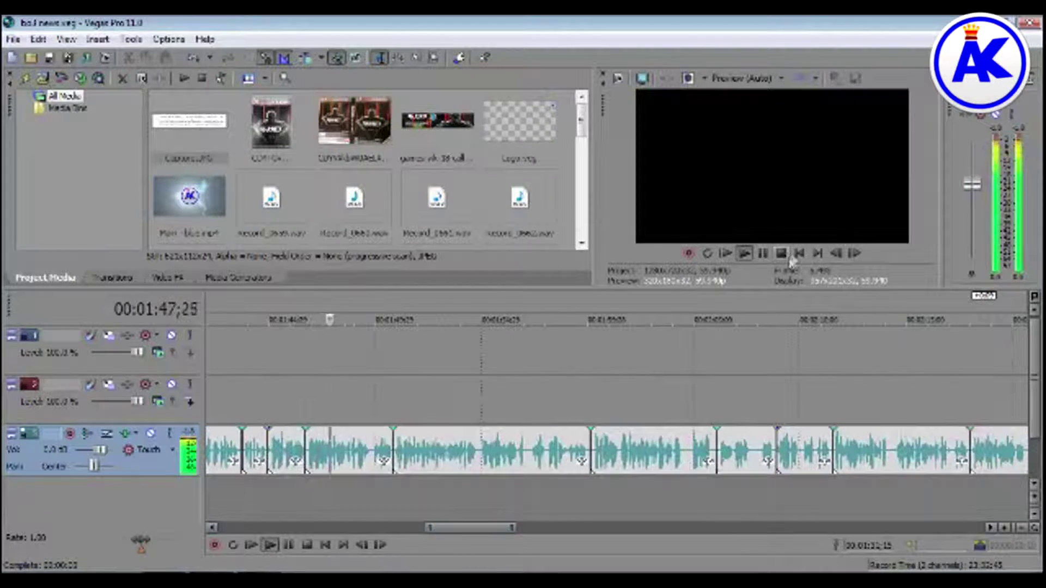
key("space")
left_click(432, 518)
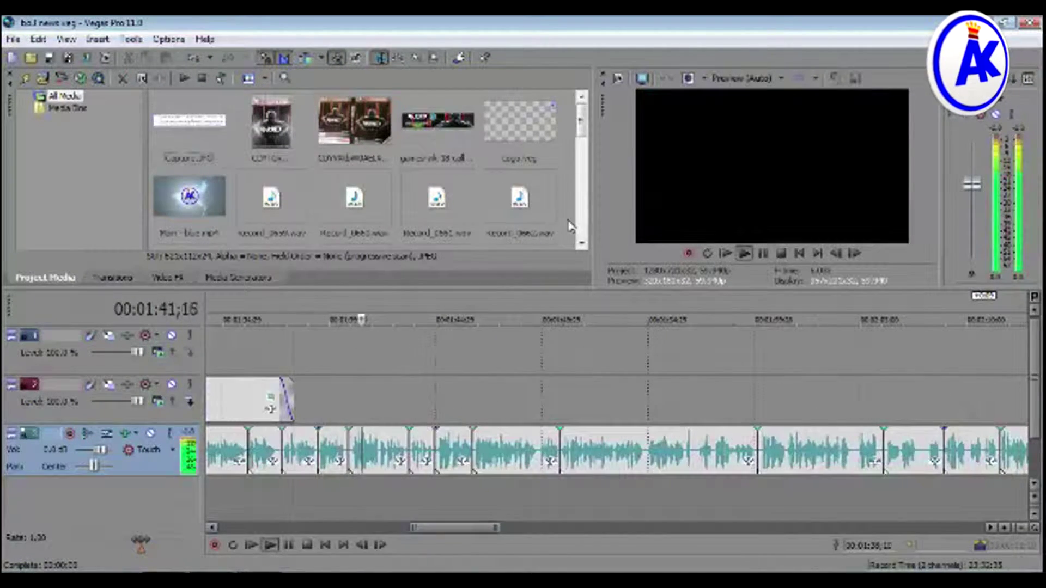
left_click(44, 79)
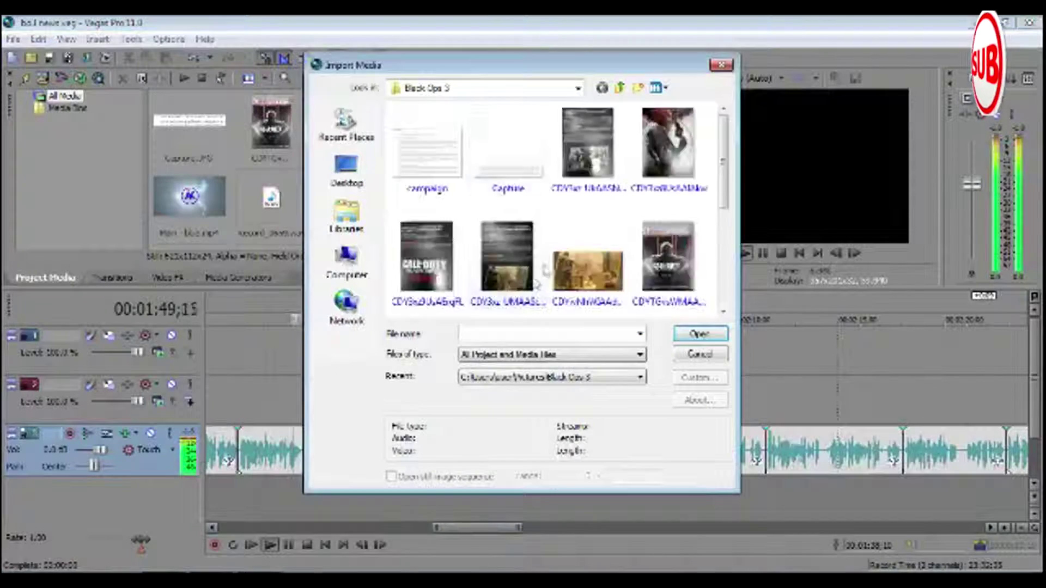
left_click(428, 142)
left_click(699, 334)
left_click_drag(189, 122, 300, 386)
left_click_drag(401, 397, 782, 398)
left_click(763, 407)
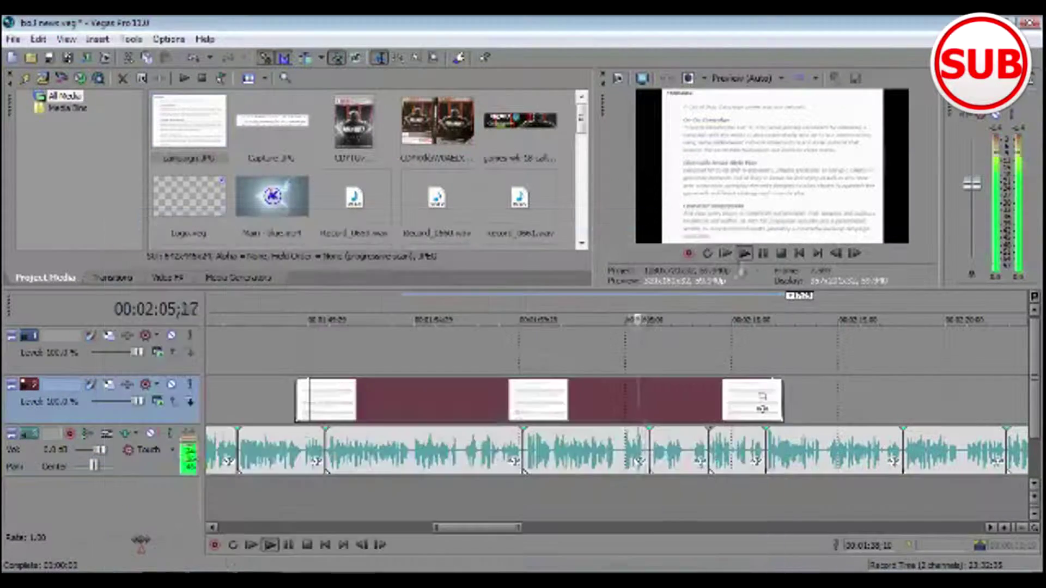
left_click_drag(416, 406, 392, 407)
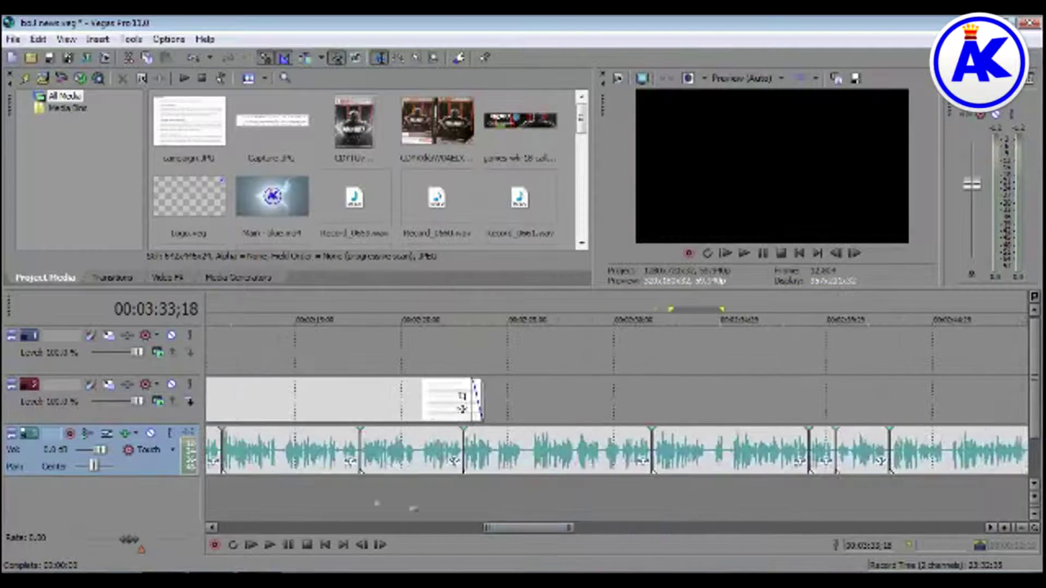
Import multiplayer.JPG, place it on the second video track just after the campaign image, and give it a short fade-in.
key("space")
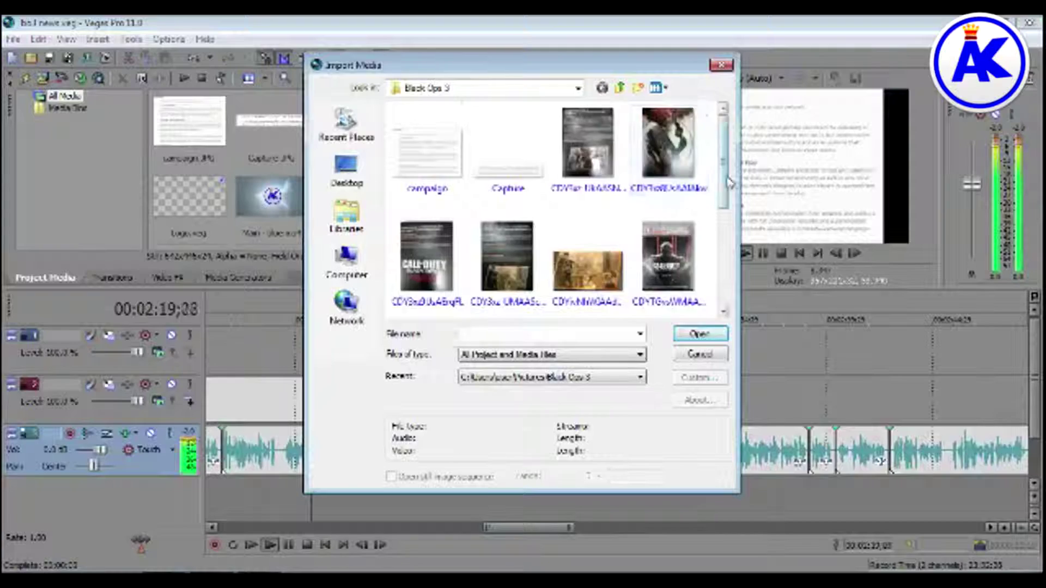
left_click_drag(726, 182, 726, 262)
left_click(668, 223)
left_click(698, 334)
left_click_drag(355, 199, 500, 402)
left_click_drag(501, 382, 512, 383)
Extend the multiplayer image so it ends at about 00:03:20, saving the project along the way.
left_click_drag(603, 380, 969, 399)
left_click_drag(551, 529, 578, 528)
left_click_drag(677, 399, 822, 398)
left_click_drag(555, 528, 570, 530)
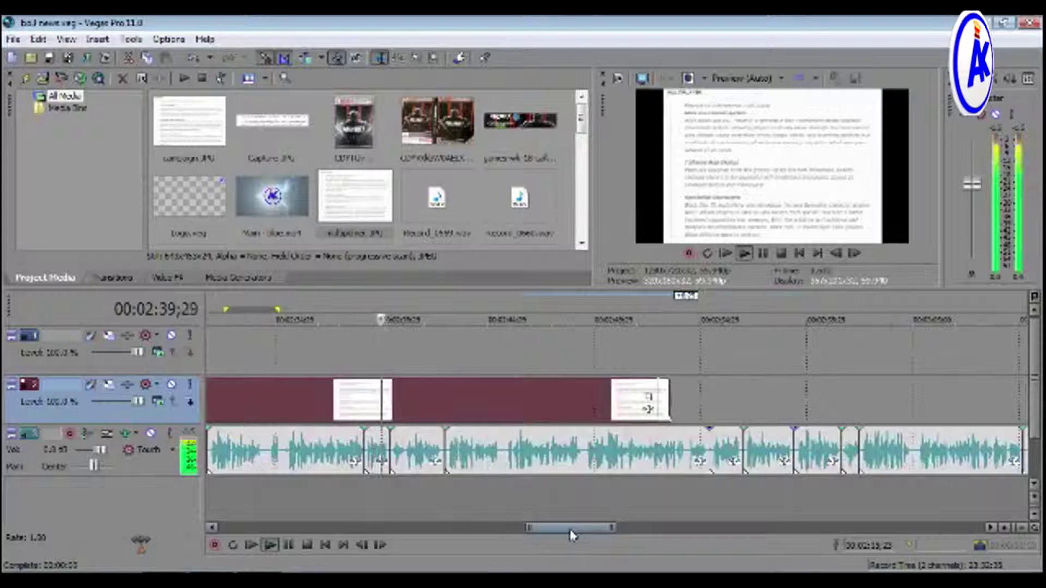
left_click_drag(573, 424, 635, 403)
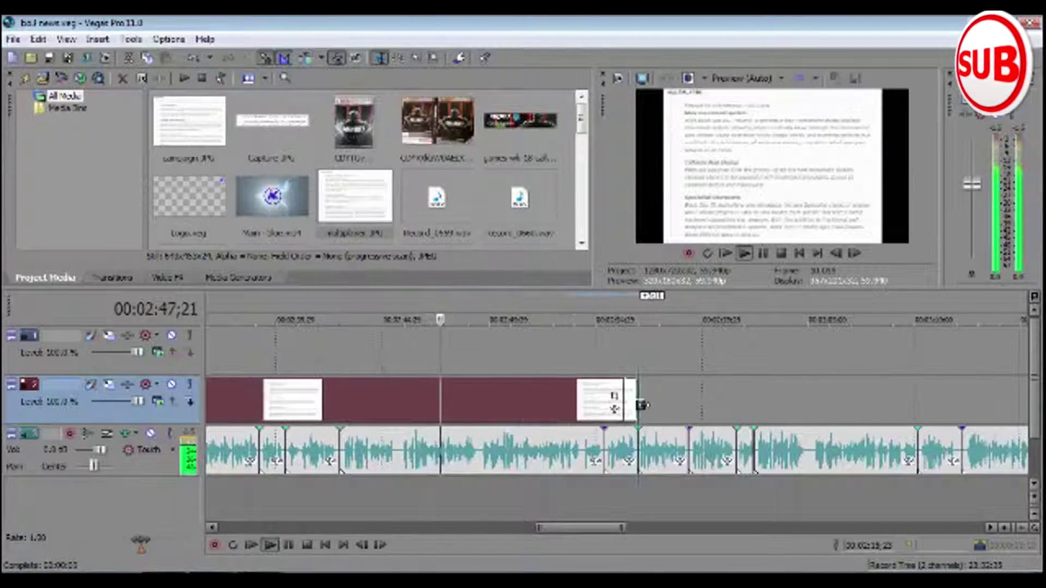
key("ctrl+s")
left_click_drag(602, 528, 607, 529)
left_click_drag(321, 398, 450, 400)
left_click_drag(608, 531, 612, 532)
left_click_drag(406, 400, 508, 401)
mouse_move(628, 531)
left_mouse_down()
mouse_move(642, 531)
mouse_move(626, 531)
left_mouse_up()
left_click_drag(335, 406, 594, 412)
Move the next recording back against the commentary and split it at about 00:03:38 and 00:03:40;08.
left_click_drag(622, 528, 758, 536)
left_click_drag(810, 447, 434, 447)
left_click(478, 464)
key("s")
left_click(522, 468)
key("s")
Trim out the pause after the 00:03:40 cut, close the gap, and cut the recording again at about 00:03:48.
left_click_drag(493, 466, 546, 467)
left_click_drag(577, 466, 554, 466)
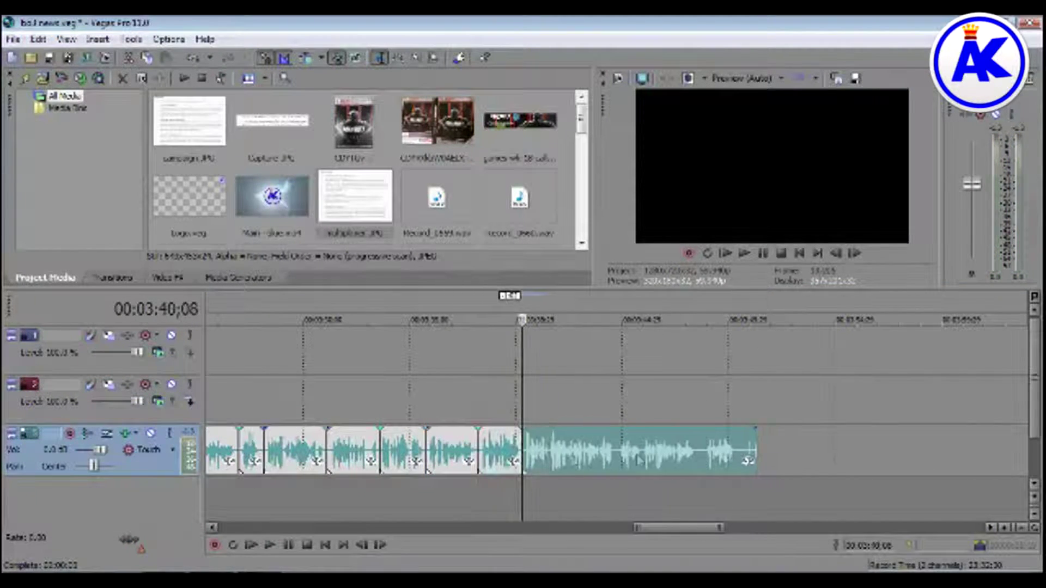
left_click(696, 470)
key("s")
left_click_drag(697, 465, 708, 463)
Pull the next two recordings back against the commentary and split each at a pause, the second at 00:04:05;25.
left_click_drag(681, 528, 777, 531)
left_click_drag(976, 448, 494, 463)
left_click(483, 463)
key("s")
left_click_drag(699, 528, 782, 530)
left_click_drag(924, 448, 527, 447)
left_click(681, 462)
key("s")
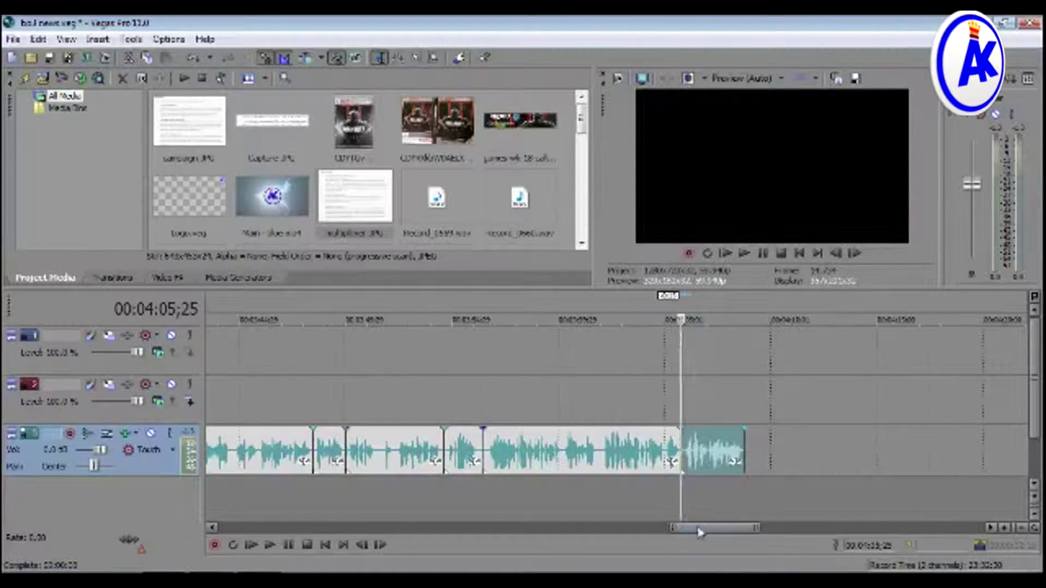
Move the following three recordings back one by one against the end of the commentary.
left_click_drag(700, 530, 803, 530)
left_click_drag(935, 458, 320, 459)
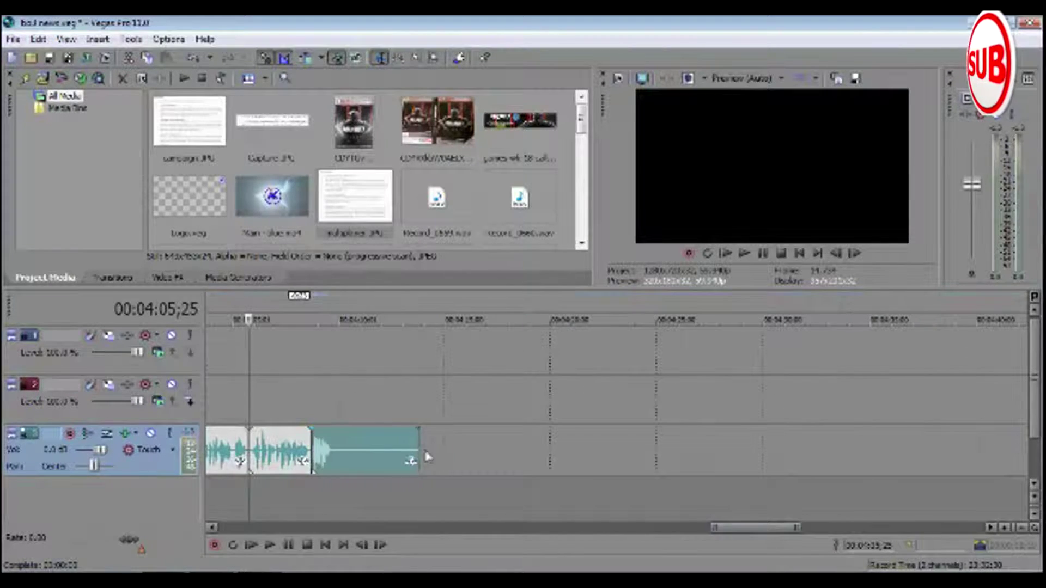
left_click_drag(744, 532, 829, 531)
left_click_drag(770, 458, 497, 457)
left_click_drag(746, 528, 854, 530)
left_click_drag(922, 451, 514, 451)
Trim the pauses from the latest recording, close the gap, and bring the following recording back against it.
left_click_drag(591, 468, 595, 469)
left_click_drag(490, 467, 502, 461)
left_click_drag(688, 457, 663, 458)
left_click_drag(754, 527, 872, 528)
left_click_drag(678, 452, 396, 448)
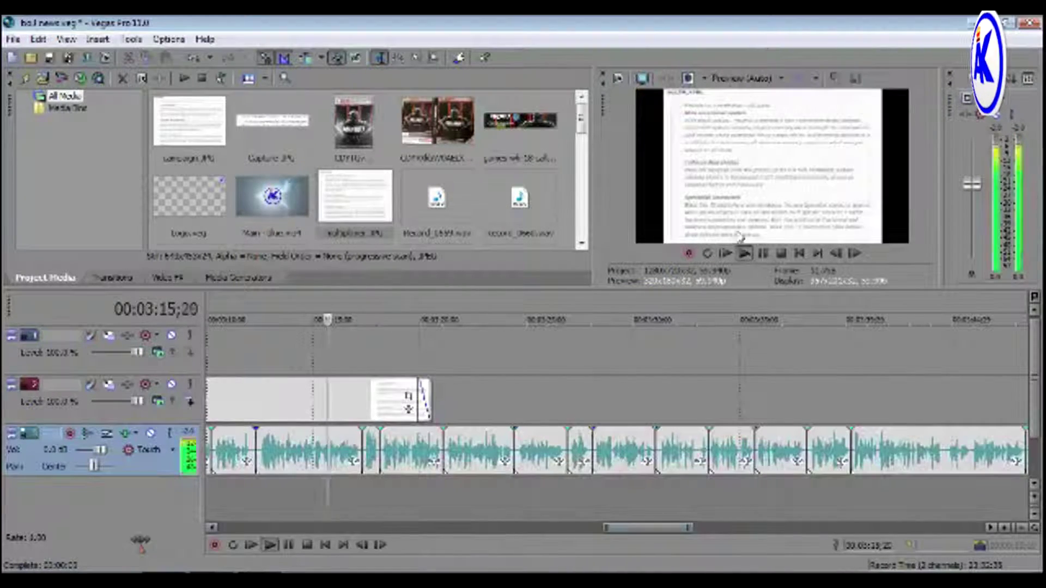
Import zombies.JPG and place it on the second video track at about 00:03:28 with a short fade.
left_click(43, 80)
left_click_drag(730, 177, 726, 272)
left_click(426, 278)
left_click(699, 335)
left_click_drag(581, 119, 581, 226)
left_click_drag(374, 211, 582, 380)
left_click_drag(676, 382, 671, 382)
Adjust the length of the zombies image so it ends at about 00:03:57, and save the project.
left_click_drag(684, 402, 992, 400)
left_click_drag(681, 527, 703, 530)
left_click(50, 58)
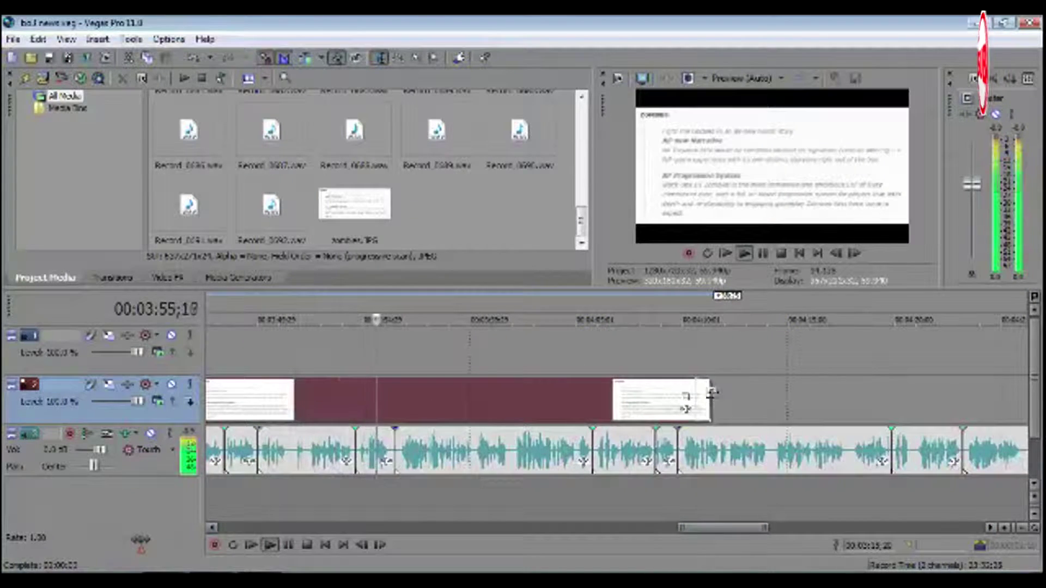
left_click_drag(710, 386, 409, 395)
Import the orange battle scene image and place it after the zombies image, from about 00:03:58 to 00:04:17.
left_click(43, 79)
double_click(586, 259)
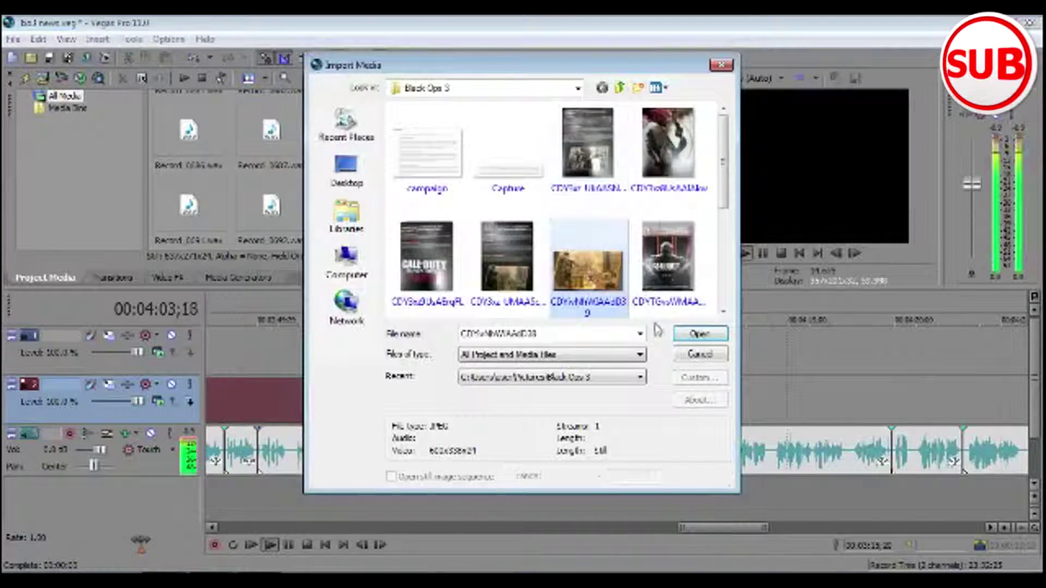
scroll(549, 222, "up", 10)
left_click_drag(356, 122, 435, 397)
left_click_drag(540, 384, 833, 401)
Adjust the pan/crop framing of the battle scene image and extend it to about 00:04:21.
left_click(821, 401)
left_click(813, 398)
left_click_drag(708, 408, 726, 409)
left_click(775, 222)
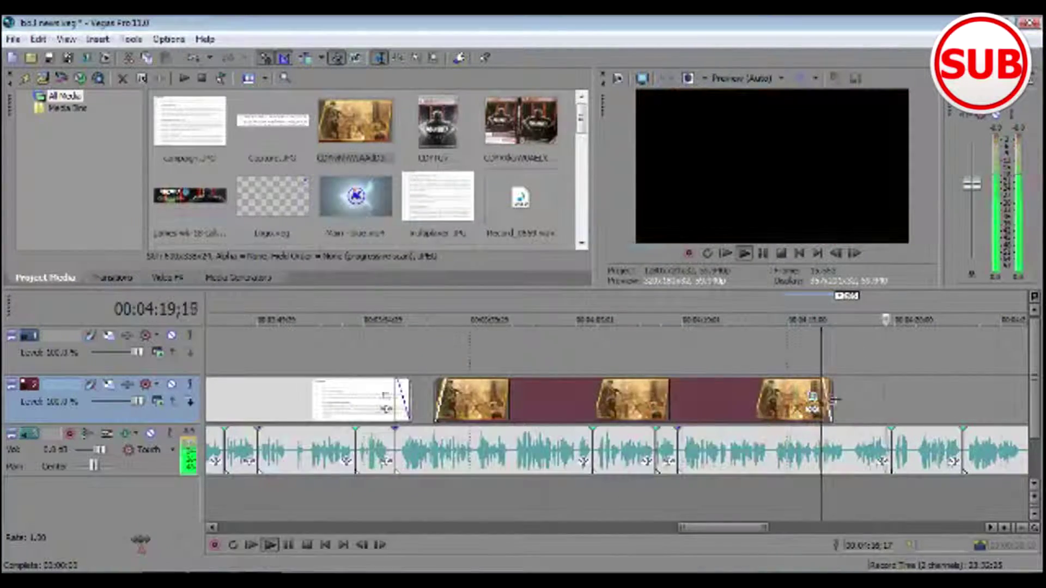
left_click_drag(834, 401, 927, 401)
Import the multiplayer page photo, place it at about 00:04:23 on the second video track, and lengthen it slightly.
left_click(43, 79)
double_click(587, 158)
left_click_drag(355, 122, 964, 404)
left_click_drag(716, 528, 769, 528)
left_click(782, 254)
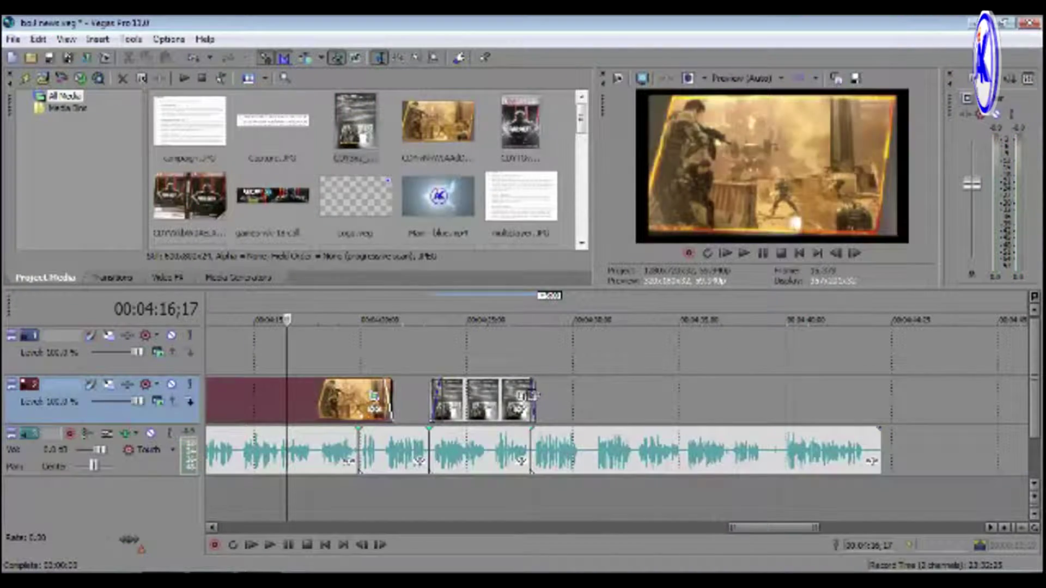
left_click_drag(534, 403, 545, 403)
Widen the pan/crop frame of the multiplayer page photo so the whole page fits.
left_click(483, 402)
left_click(530, 397)
left_click_drag(607, 315, 614, 308)
left_click(774, 221)
Import the campaign page photo and place it at about 00:04:22, moving the multiplayer page photo out to about 00:04:38.
left_click(43, 79)
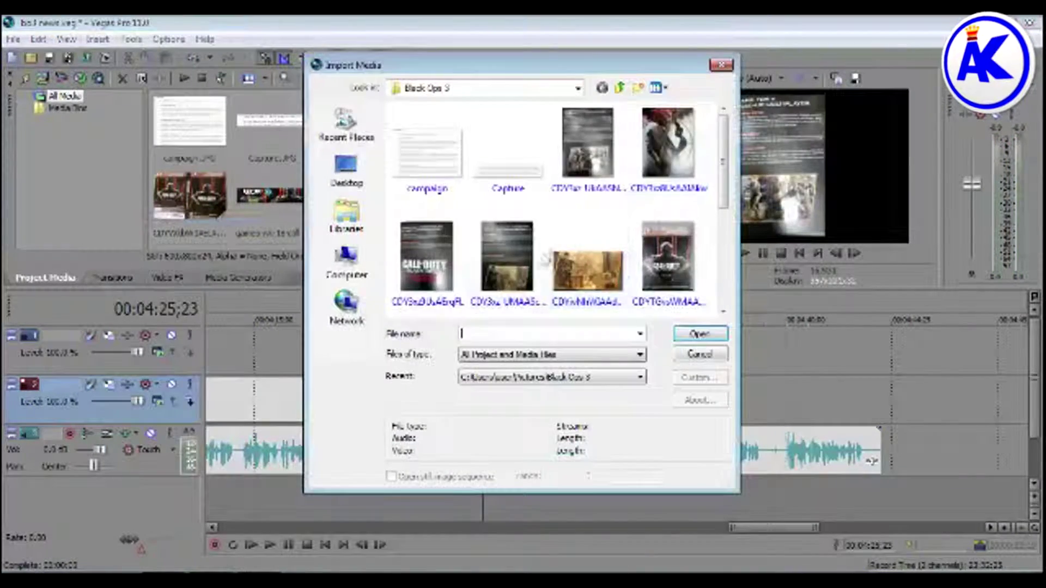
double_click(506, 255)
left_click_drag(438, 122, 547, 402)
left_click(742, 391)
left_click_drag(483, 402, 798, 402)
left_click_drag(599, 402, 470, 402)
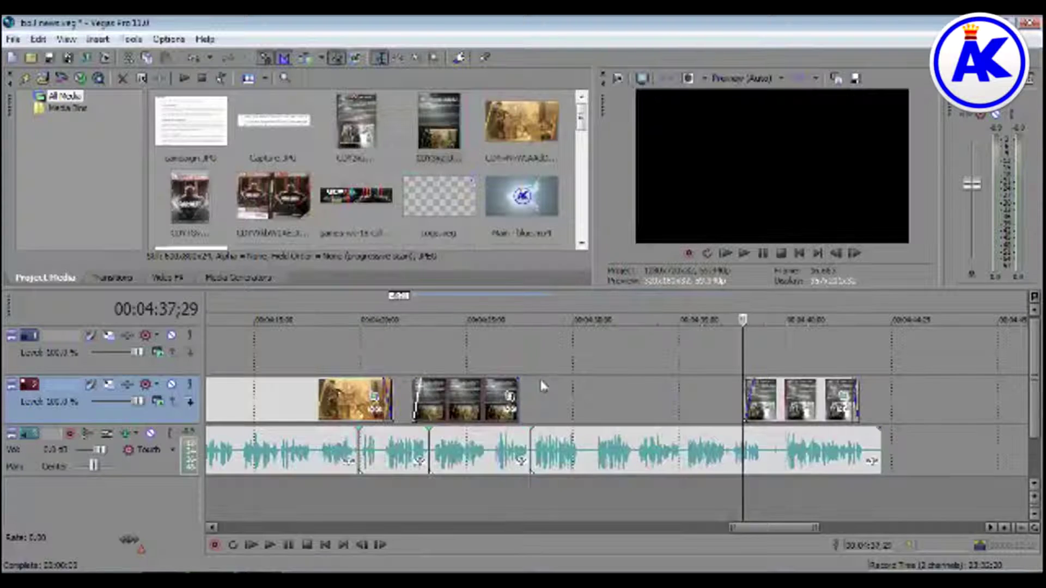
Widen the pan/crop frame of the campaign page photo and extend the photo to about 00:04:29.
left_click(488, 402)
left_click(510, 396)
left_click_drag(611, 313, 617, 308)
left_click(768, 223)
left_click_drag(519, 402, 568, 402)
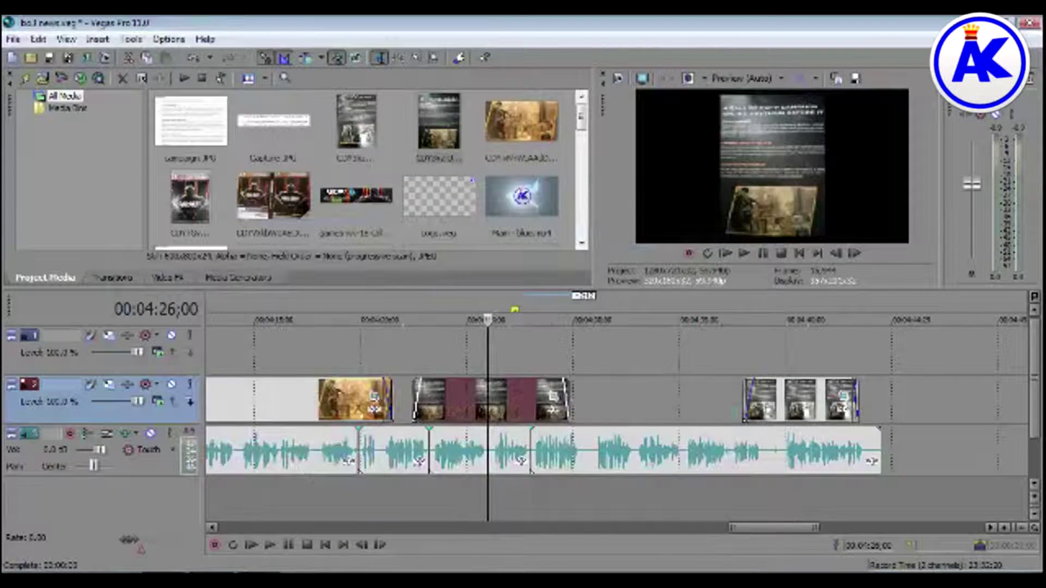
Overlap the multiplayer page photo with the campaign photo's end, and import the Zombies page photo, placing it from about 00:04:38 to 00:04:47.
left_click_drag(820, 401, 613, 403)
left_click(43, 79)
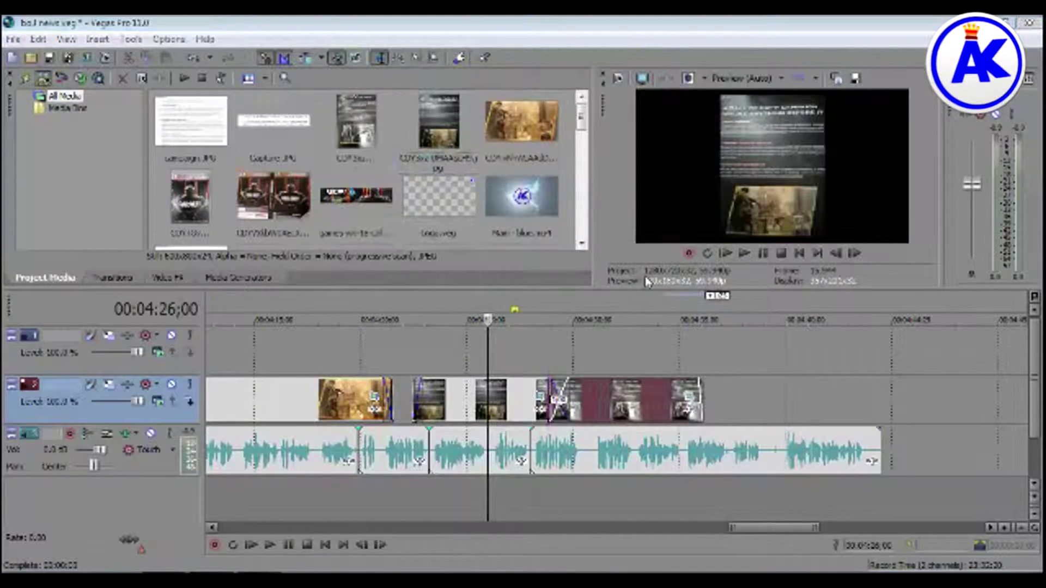
left_click(506, 255)
left_click(708, 311)
left_click_drag(437, 131, 745, 402)
left_click_drag(852, 403, 949, 403)
Split the last recording at 00:04:39;00 and 00:04:30;15, trim the pauses, and close the gaps between the pieces.
left_click(763, 461)
key("s")
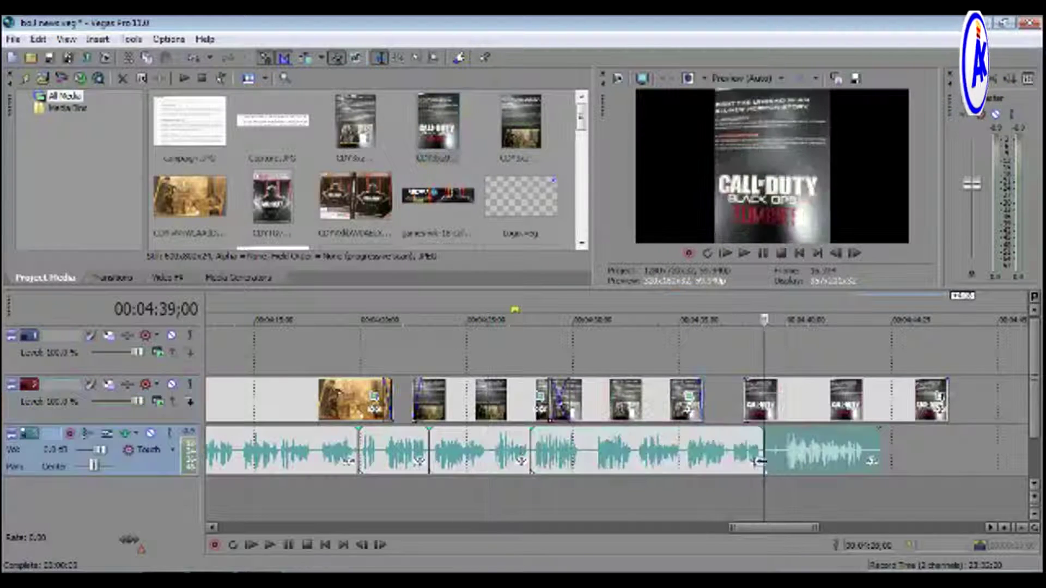
left_click(583, 461)
key("s")
left_click_drag(584, 462, 598, 462)
left_click_drag(621, 461, 608, 461)
left_click_drag(788, 461, 780, 461)
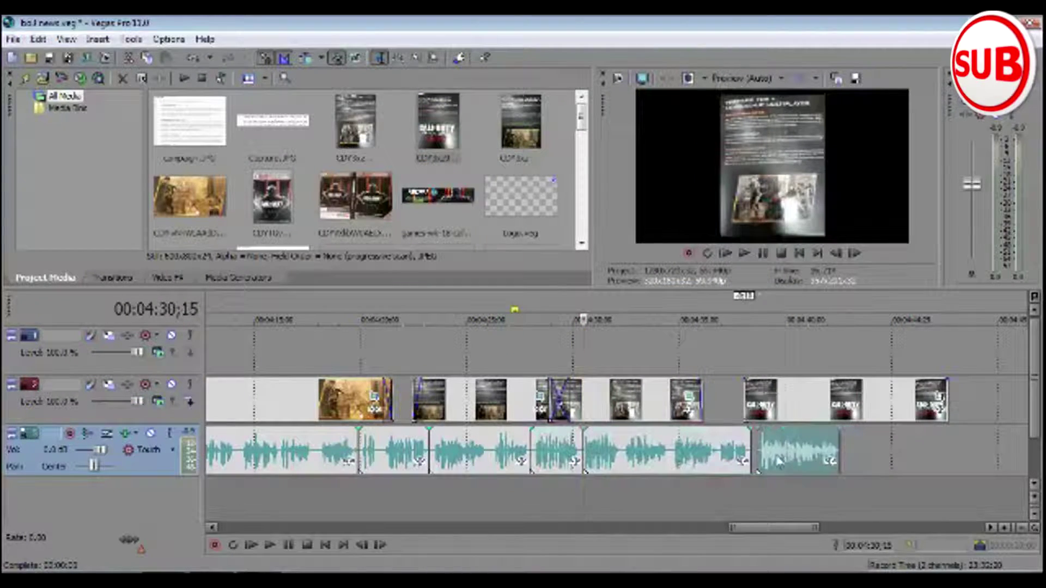
Extend the multiplayer page photo to overlap the Zombies page photo, and adjust the Zombies photo's pan/crop framing.
left_click_drag(702, 410, 758, 409)
left_click(817, 405)
left_click(915, 396)
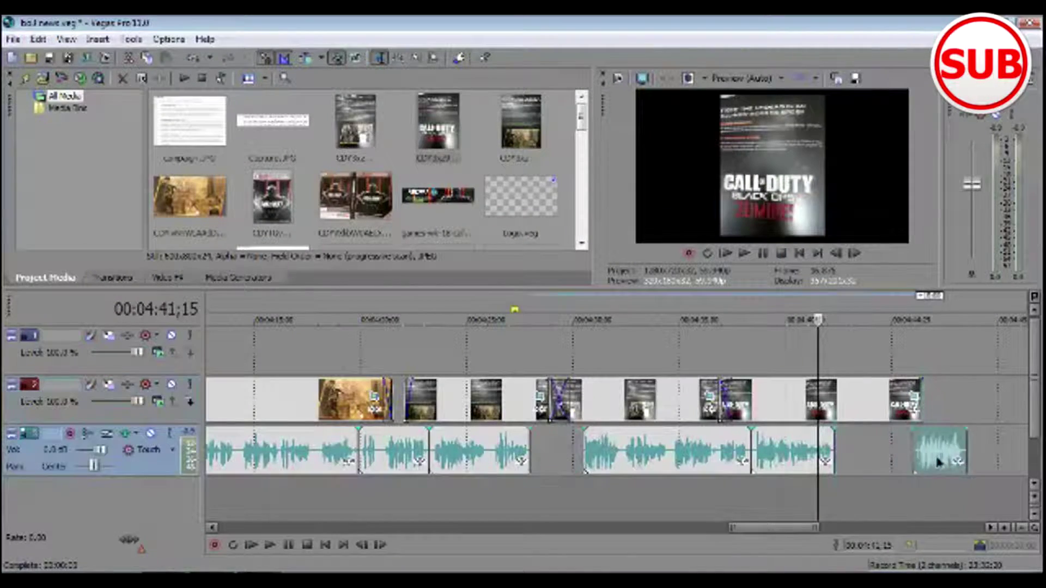
Line up the trailing recordings from about 00:04:46 and place the soldier artwork after the Zombies page photo.
scroll(934, 453, "up", 3)
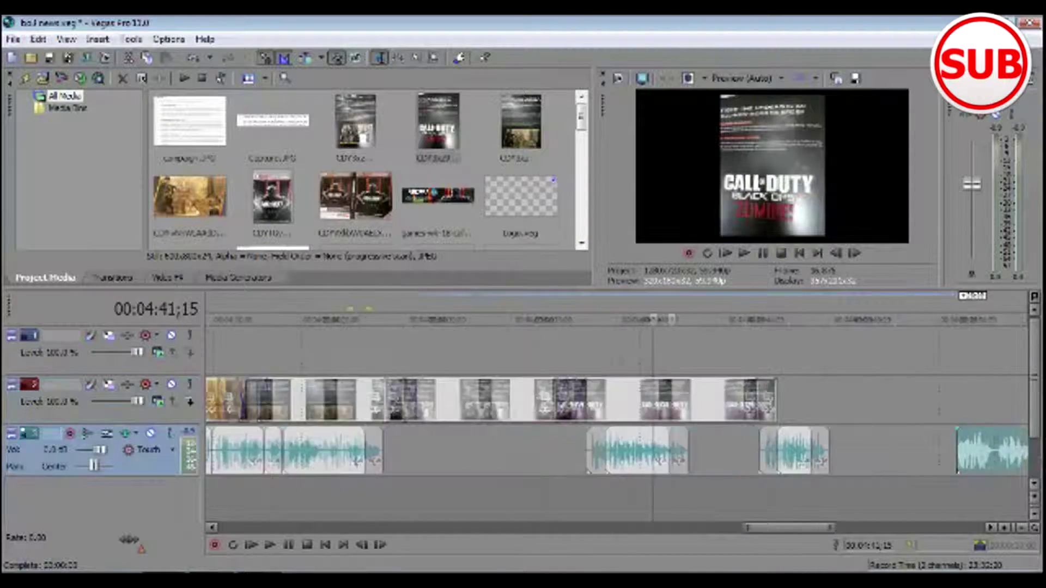
left_click_drag(947, 466, 980, 463)
left_click_drag(783, 528, 806, 529)
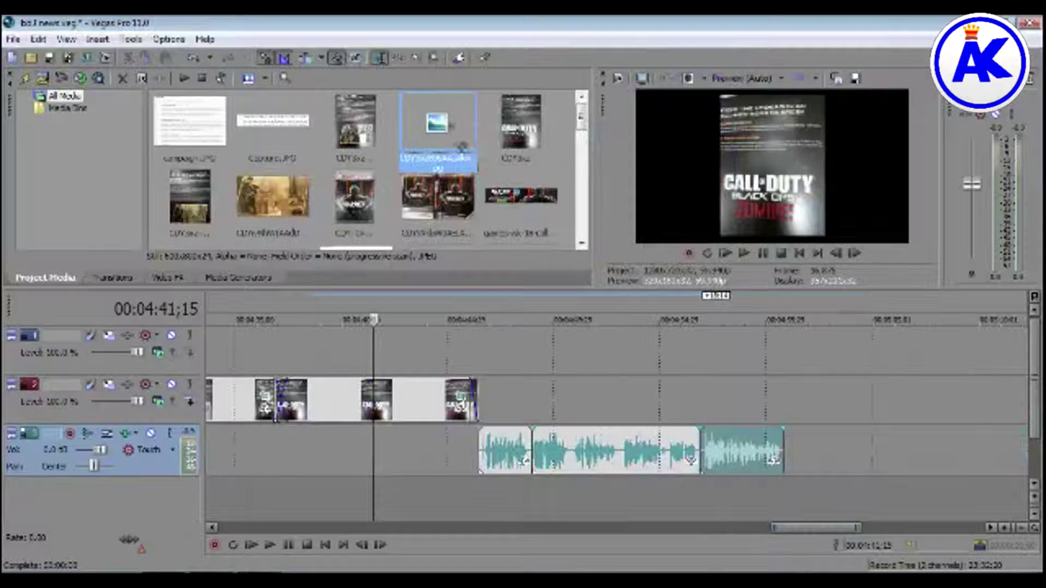
left_click_drag(432, 187, 532, 405)
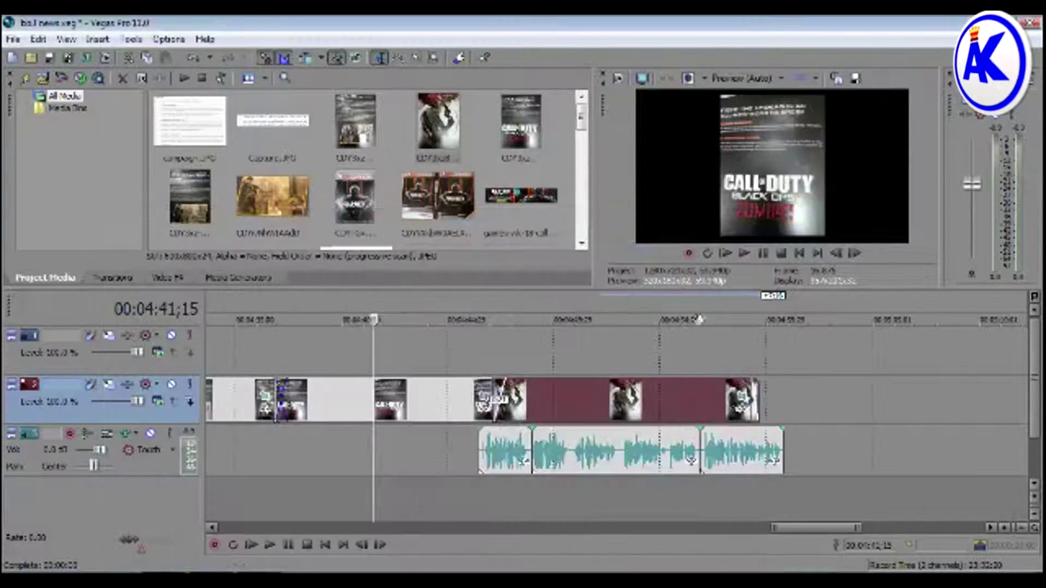
Move the next recording back against the end of the last commentary group.
left_click_drag(814, 528, 892, 526)
left_click_drag(937, 451, 468, 451)
left_click(462, 451)
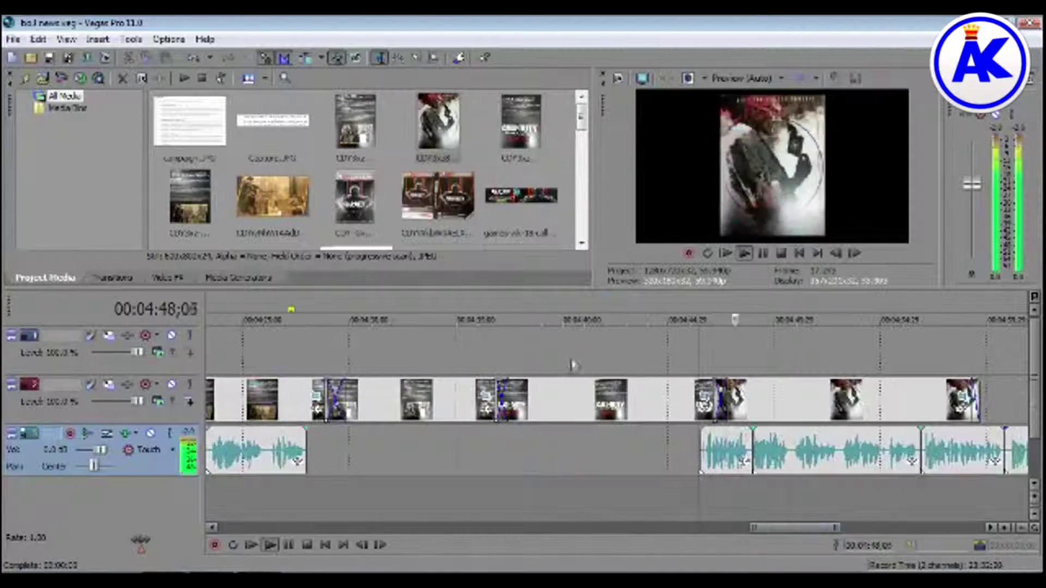
Extend the soldier artwork so it ends at about 00:05:04, save the project, and place the cursor at 00:00:15;15.
left_click_drag(786, 529, 822, 529)
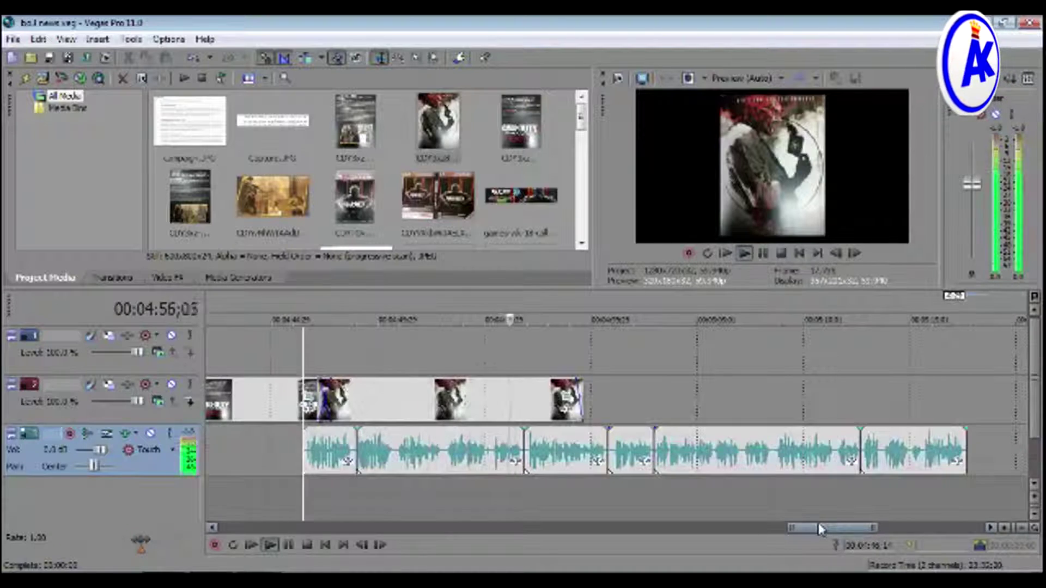
left_click_drag(585, 401, 673, 403)
key("ctrl+s")
left_click(665, 360)
scroll(696, 422, "down", 5)
left_click(239, 495)
key("ctrl+s")
Import the Deadmau5 music track from the For Youtube folder in the music library.
left_click(43, 78)
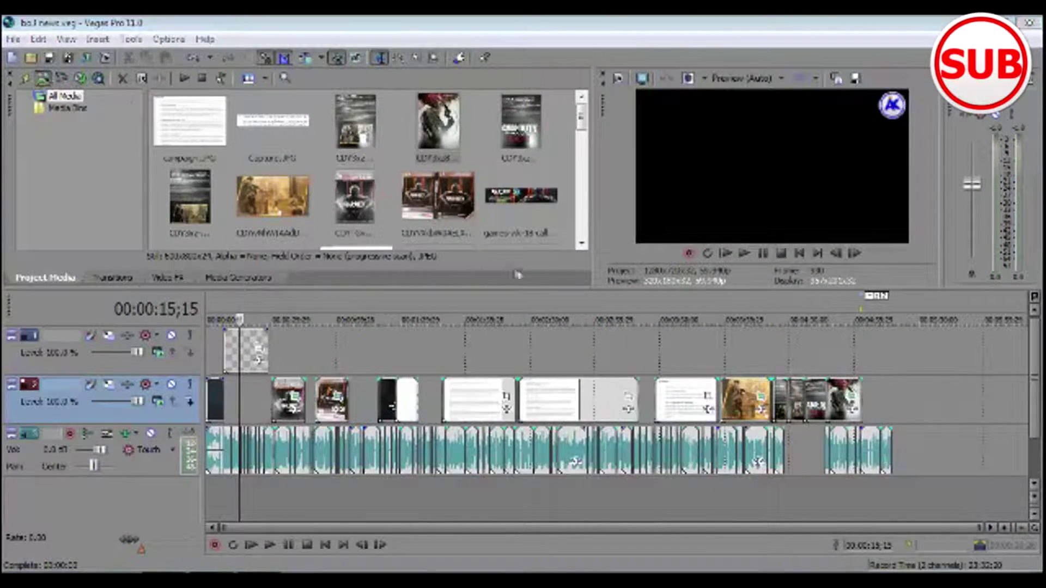
left_click(347, 261)
double_click(488, 177)
left_click_drag(724, 157, 726, 196)
double_click(664, 161)
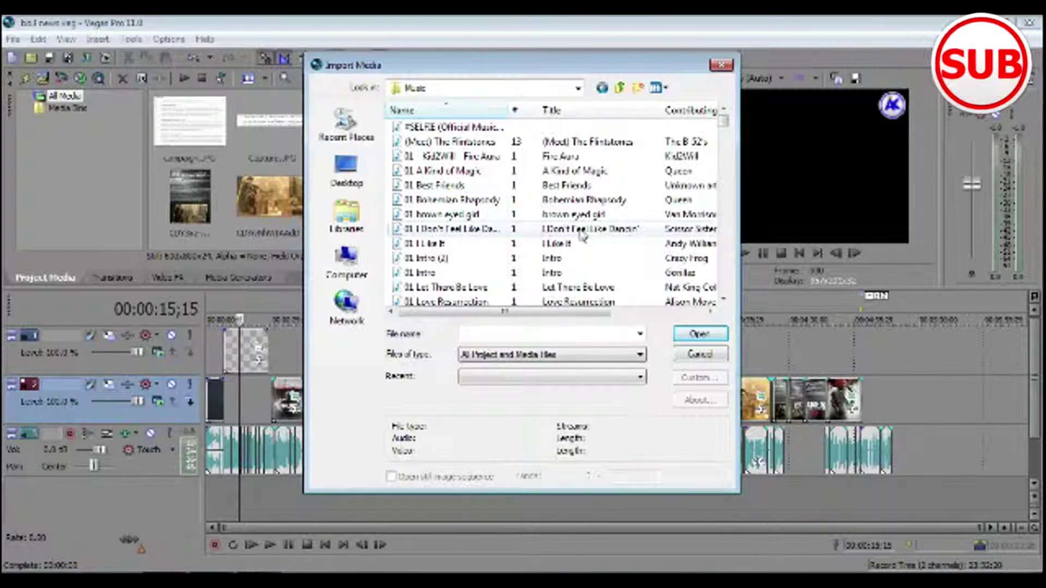
scroll(512, 139, "up", 4)
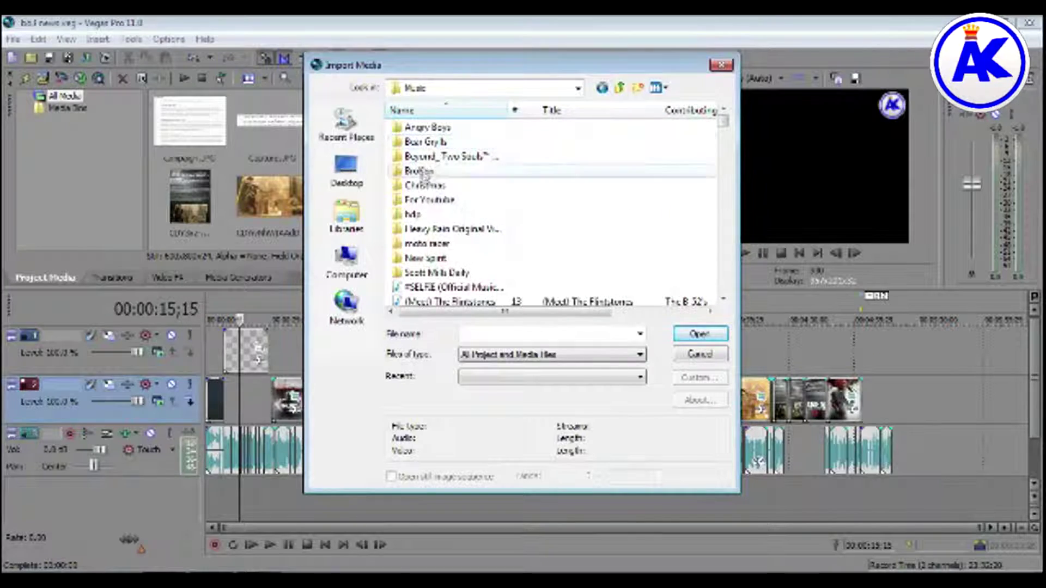
double_click(435, 200)
left_click(462, 228)
left_click(700, 334)
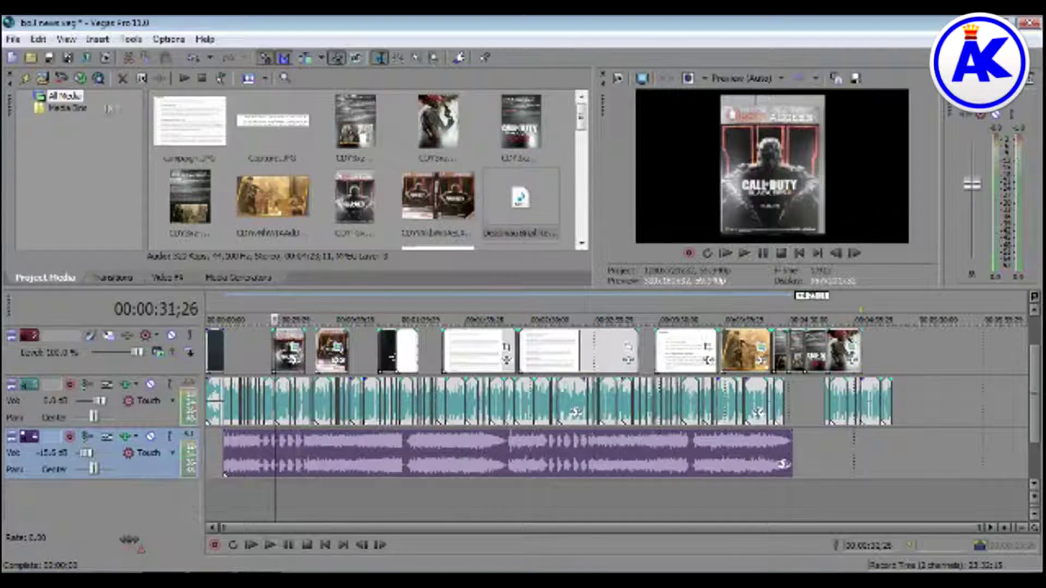
Import the Arcadia & Nathan music track from the For Youtube folder and place it at the end of the existing background music.
left_click(42, 78)
left_click(489, 202)
left_click(700, 334)
left_click_drag(190, 122, 706, 462)
scroll(803, 485, "down", 1)
left_click(804, 490)
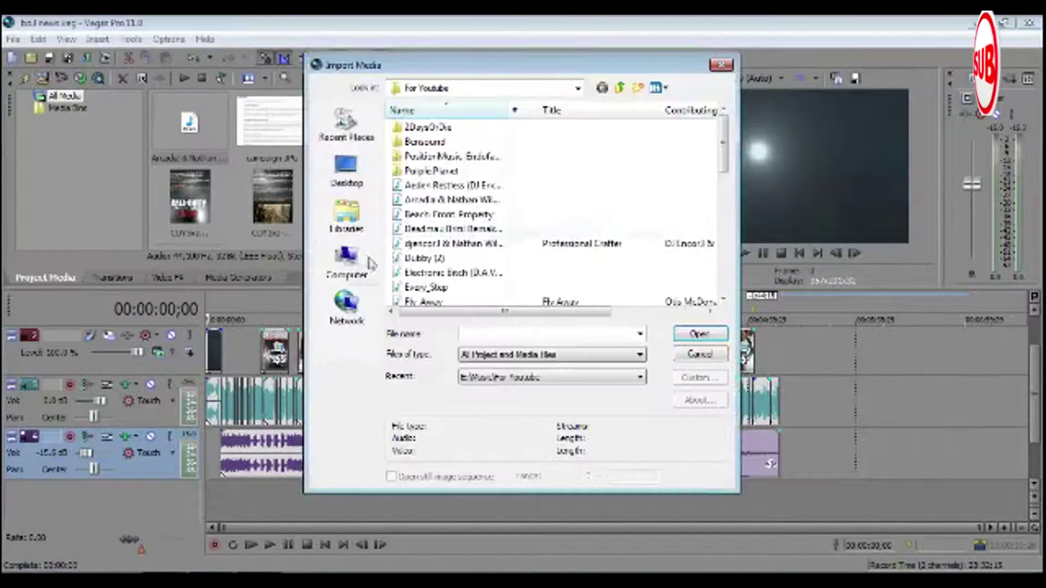
Import the first gameplay video from the Black Ops 2 folder in the video library.
left_click(368, 263)
double_click(577, 164)
scroll(688, 165, "down", 5)
double_click(428, 199)
double_click(586, 161)
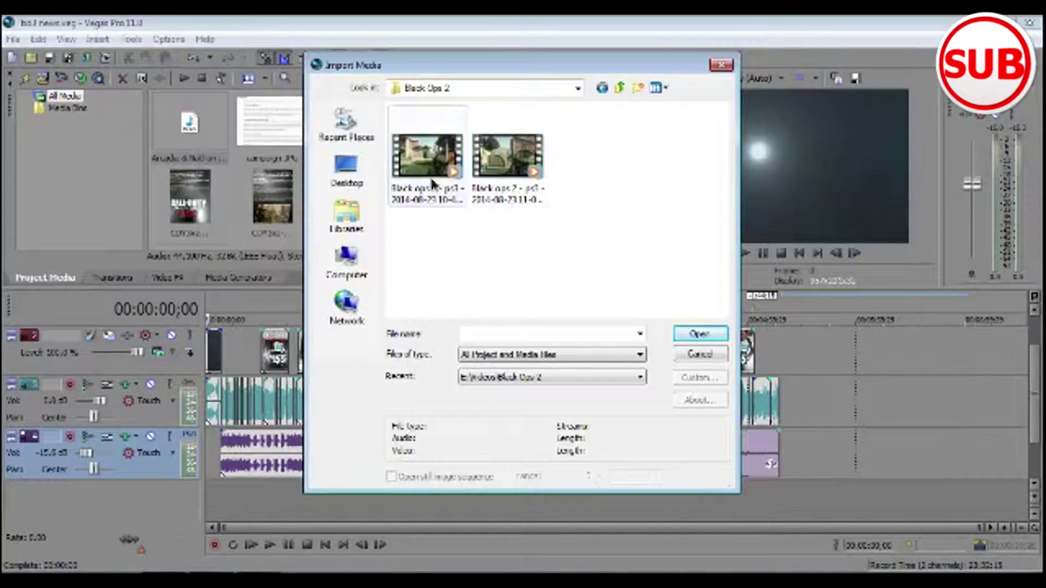
double_click(432, 184)
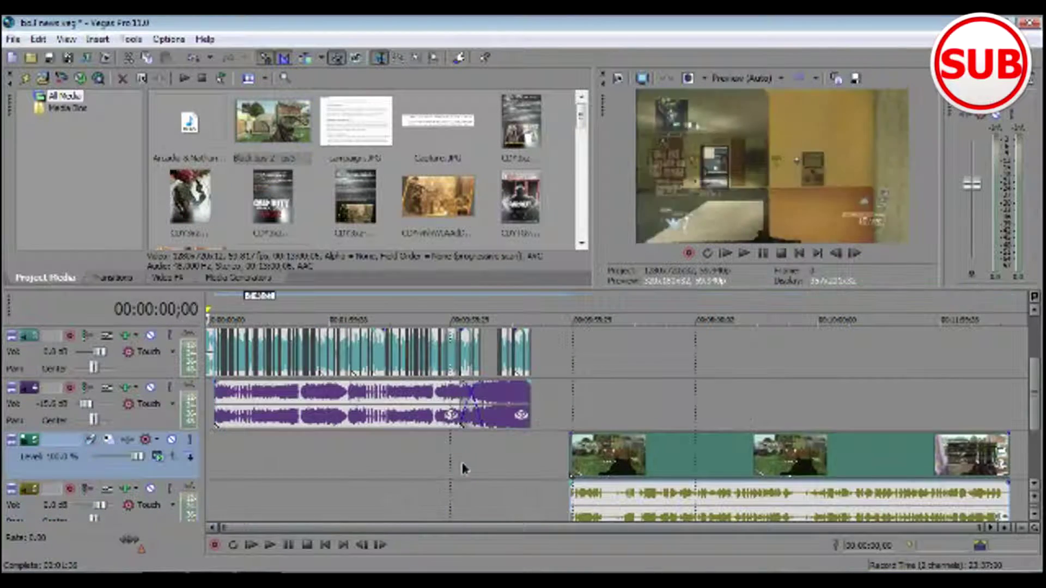
Move the gameplay clip earlier on its own track to run beneath the music and trim its end to the music's end.
left_click_drag(577, 467, 297, 463)
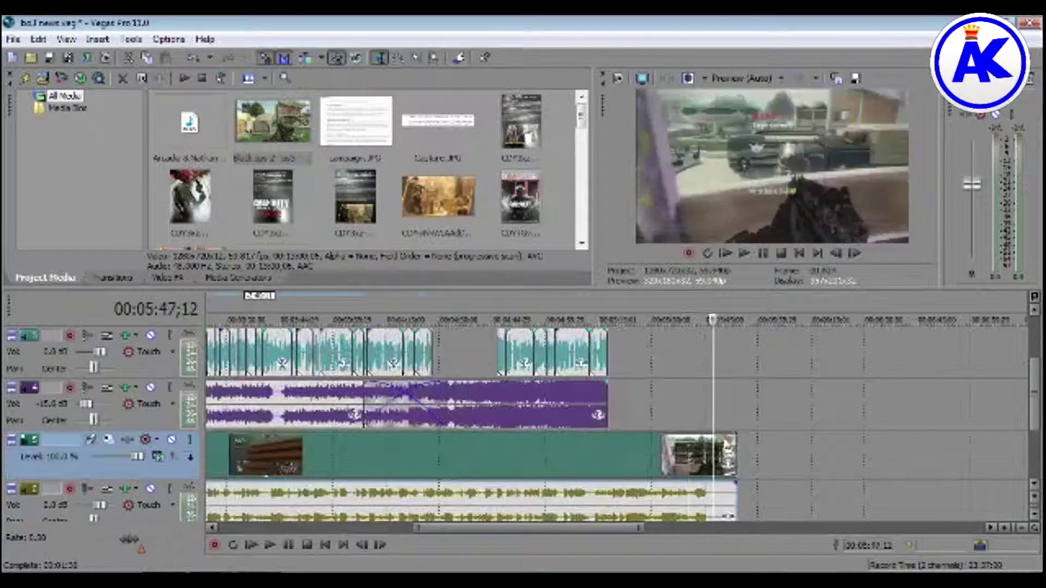
left_click(731, 493)
left_click(698, 493)
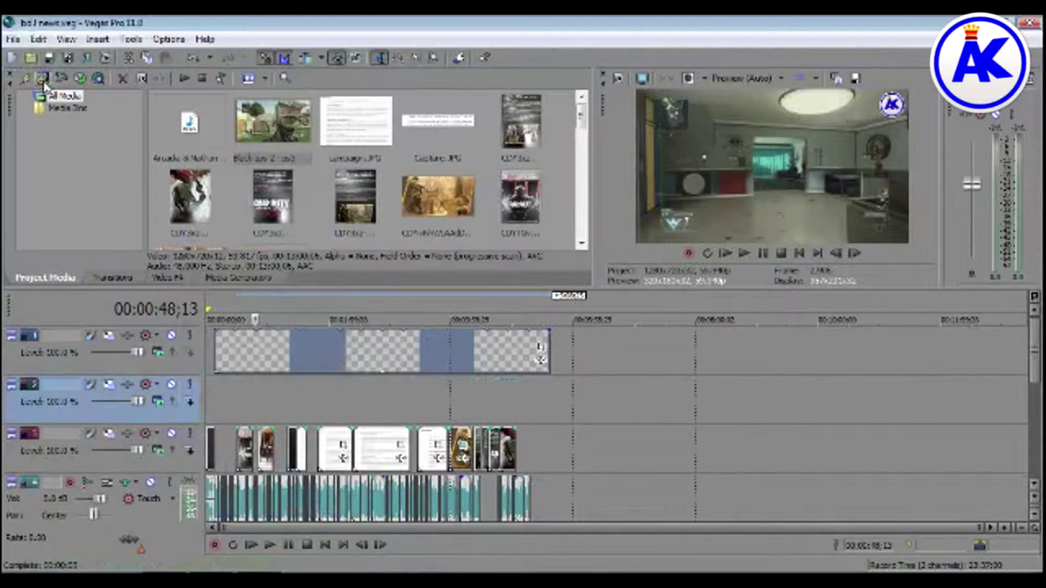
Import the "Subscribe for more cod news" project and place it on the empty second video track at about 00:04:30.
left_click(43, 81)
left_click(347, 263)
double_click(463, 234)
double_click(667, 183)
left_click_drag(723, 179, 723, 245)
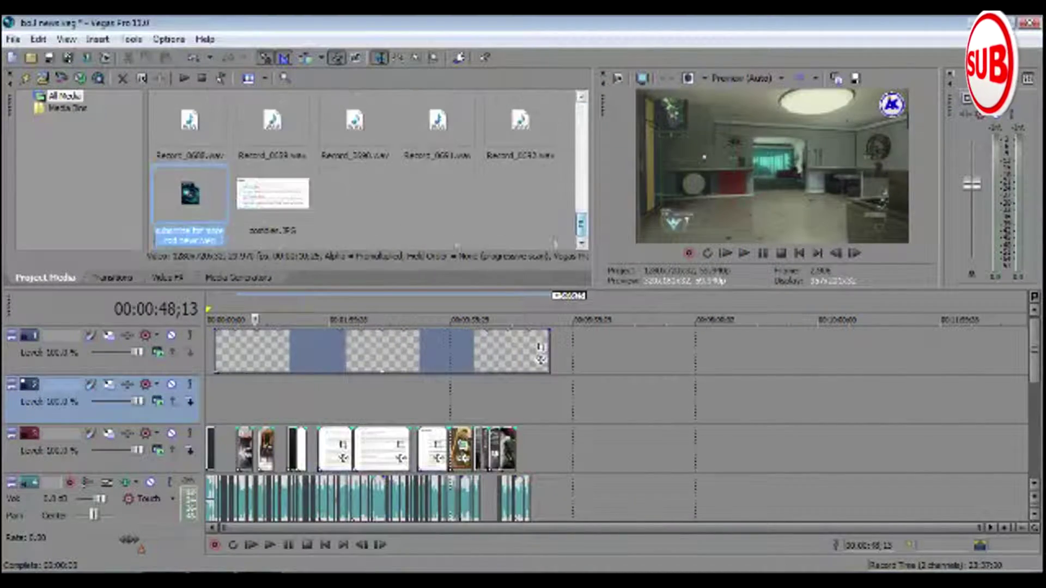
left_click_drag(190, 196, 479, 402)
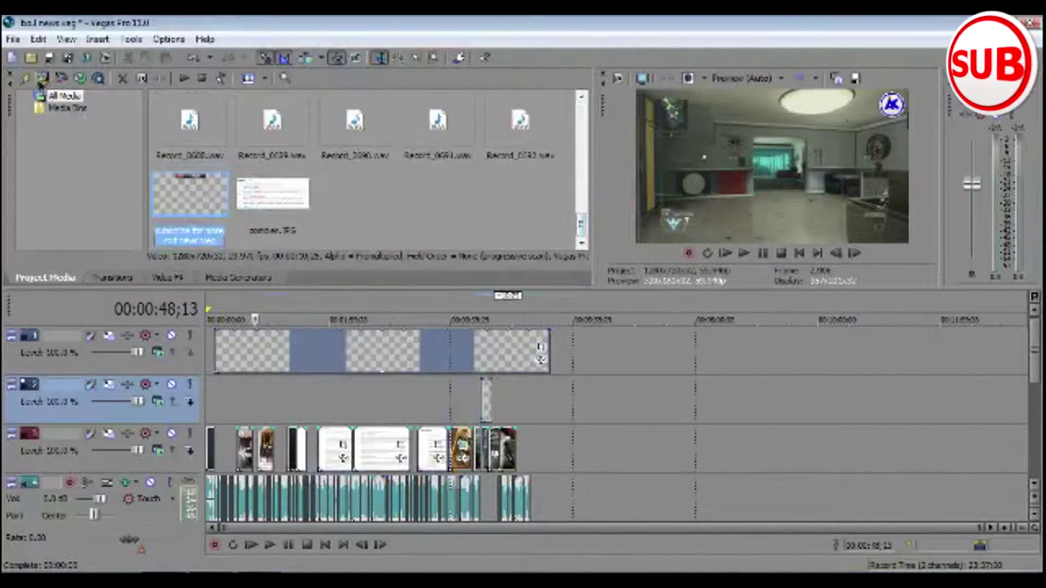
Import the Like project and place it on the second video track at about 00:01:06.
left_click(42, 81)
left_click(509, 155)
left_click(711, 335)
left_click_drag(582, 225, 582, 126)
left_click_drag(438, 199, 277, 402)
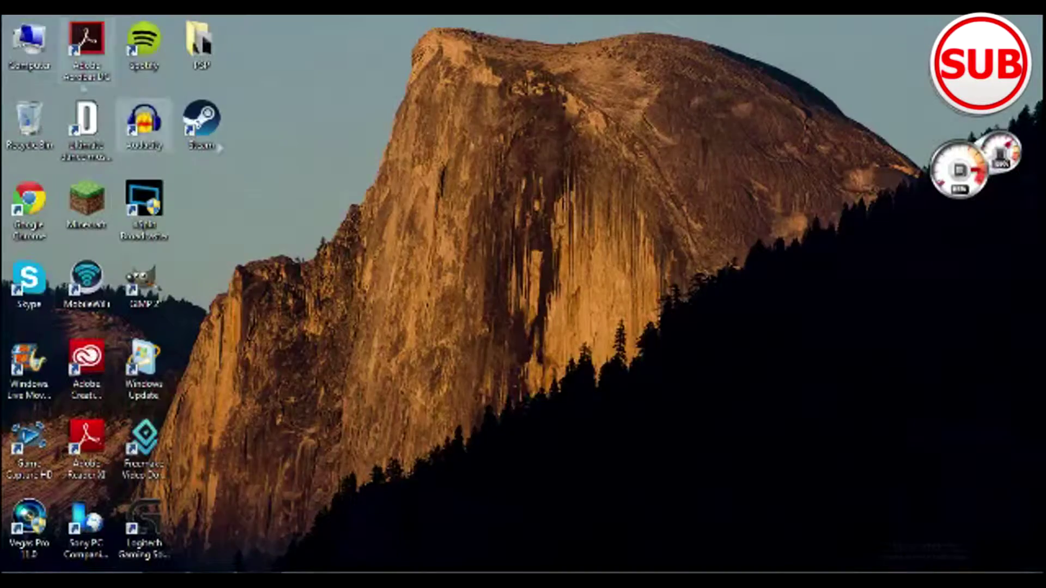
Open the Outro project in a separate Vegas Pro window and place the specs and screenshots image on its empty uppermost video track.
key("super+e")
double_click(585, 218)
double_click(647, 224)
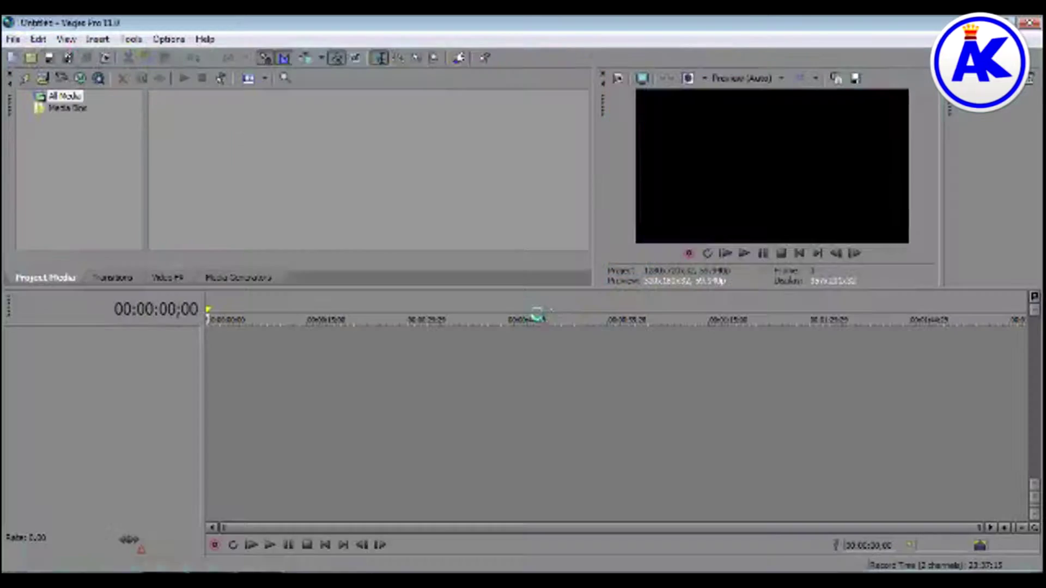
left_click(563, 315)
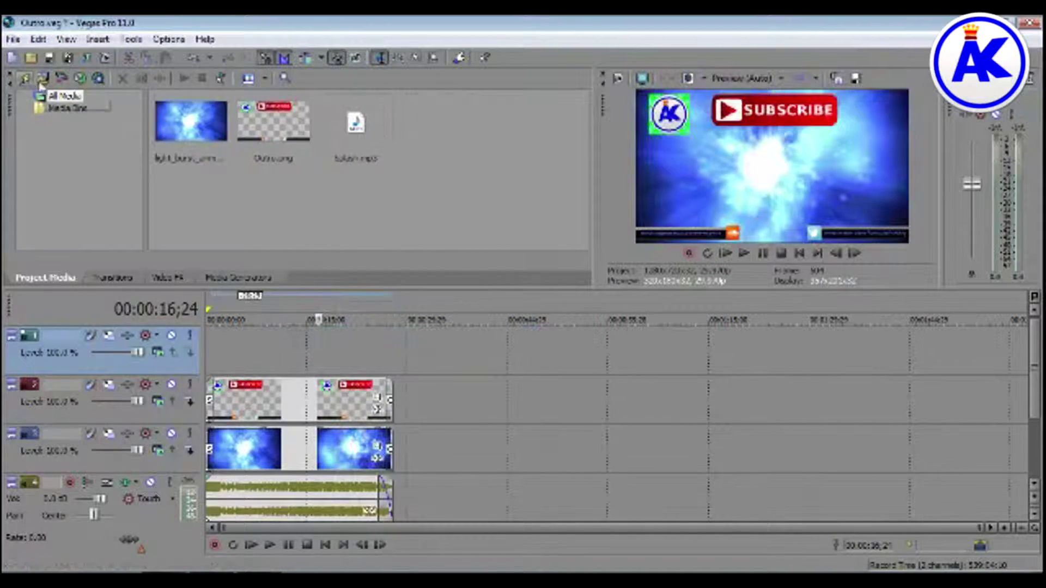
left_click(42, 79)
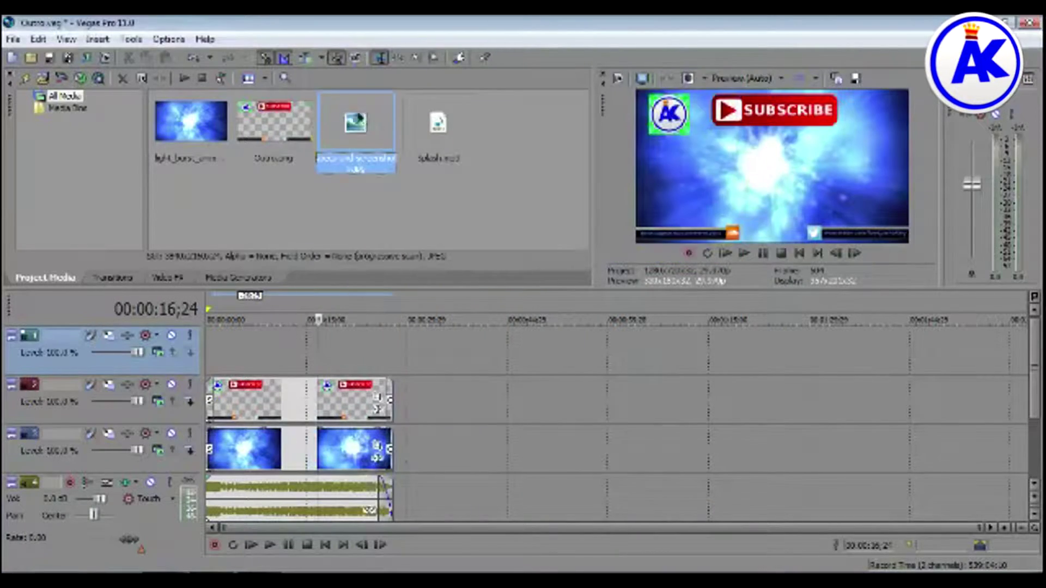
left_click_drag(355, 122, 246, 349)
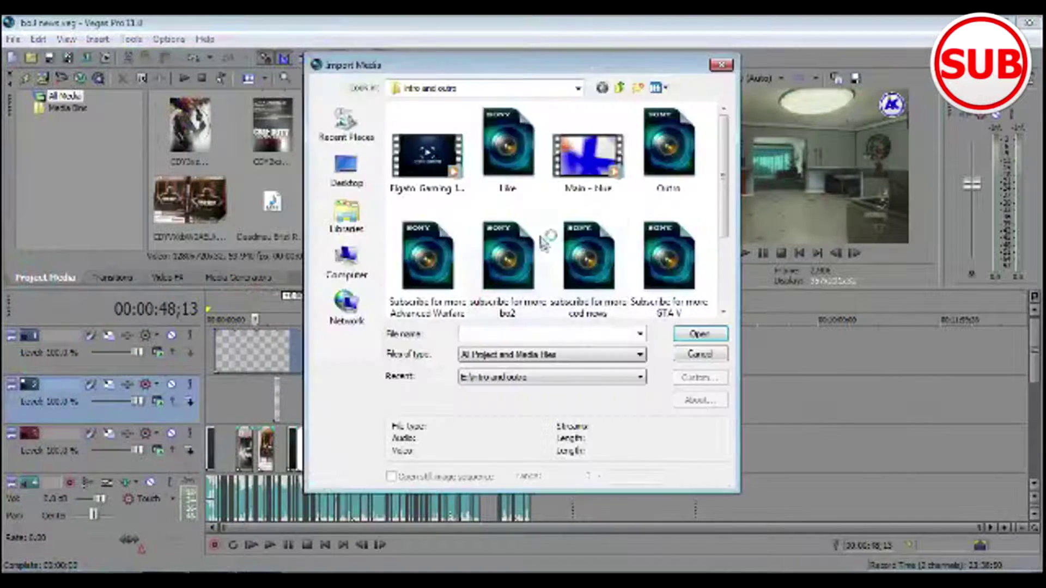
Import the Outro project into the news video and place it after the last commentary at about 00:05:18.
left_click(669, 147)
left_click(706, 337)
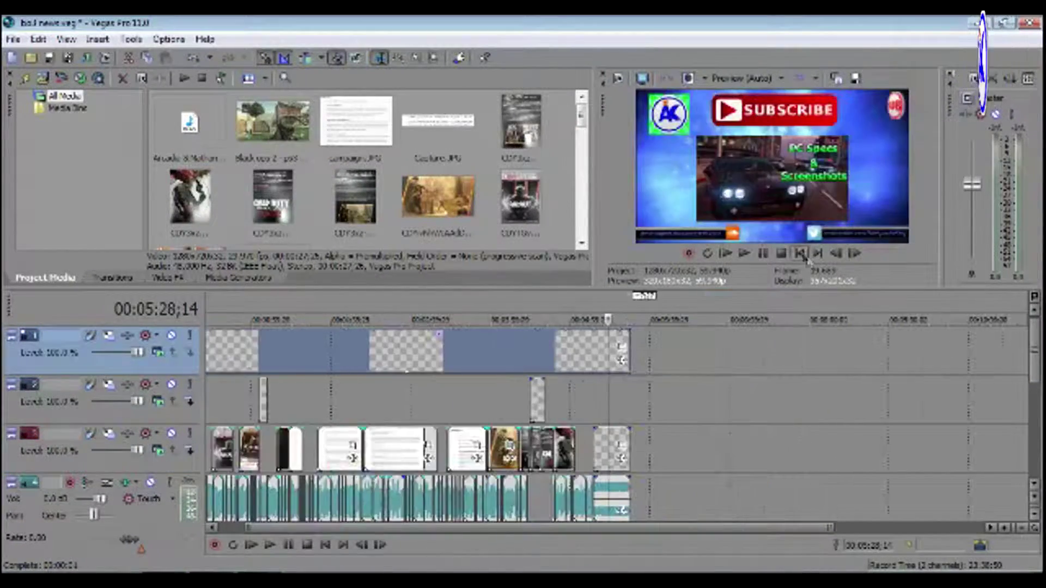
left_click(800, 253)
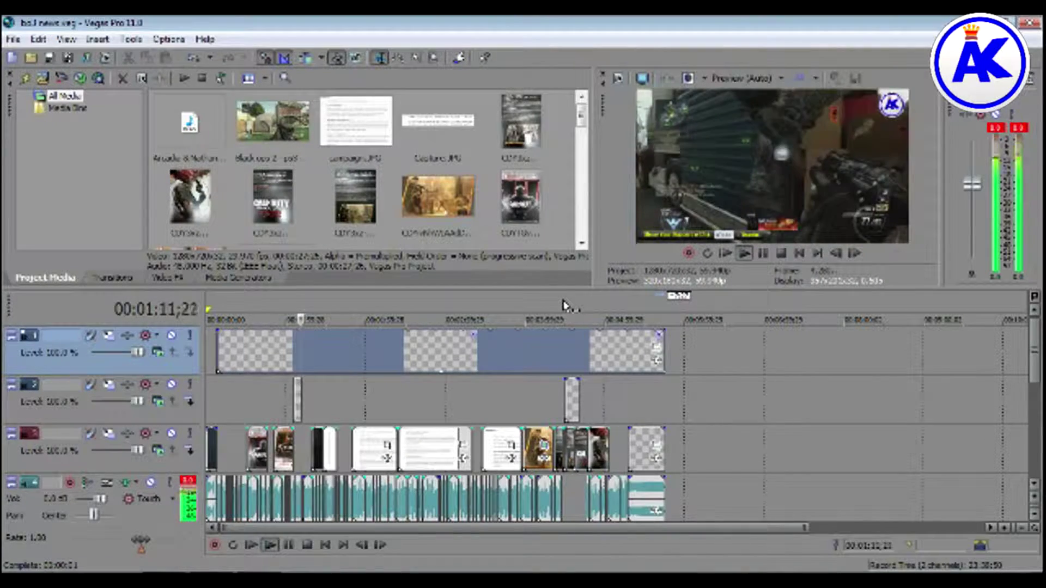
Add a default legacy text reading "Voice Crack. lol :D" on the image track, running from about 00:01:08 to 00:01:12.
left_click(291, 398)
key("space")
scroll(542, 409, "up", 3)
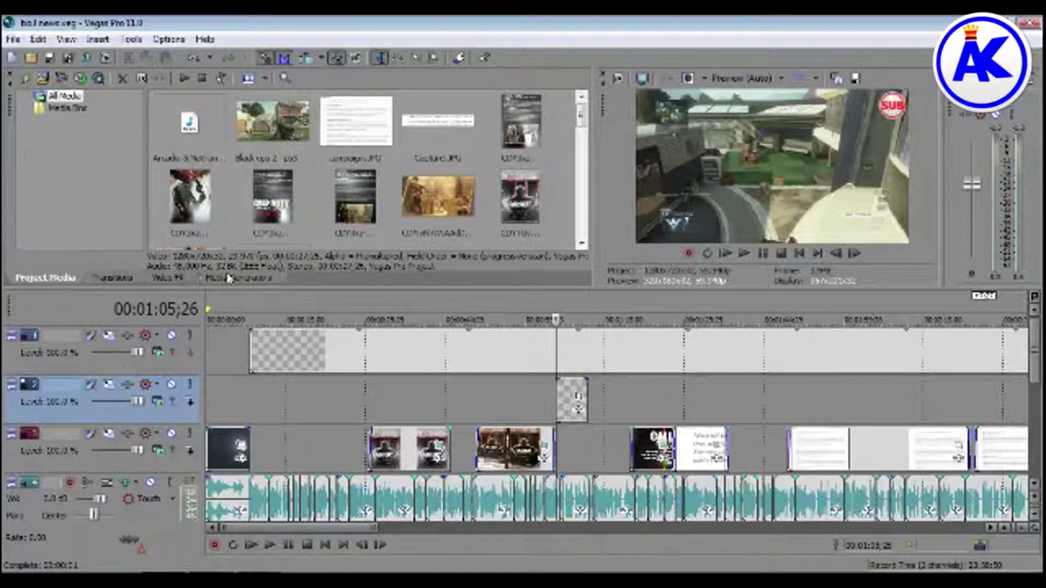
left_click(203, 278)
left_click_drag(571, 446, 572, 447)
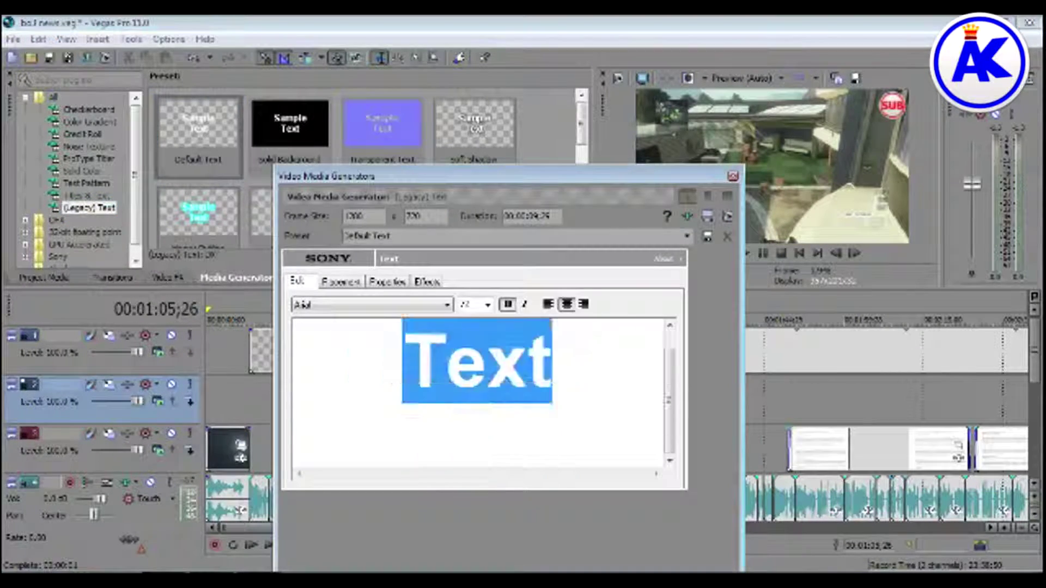
type("Voice Crack. lol :D")
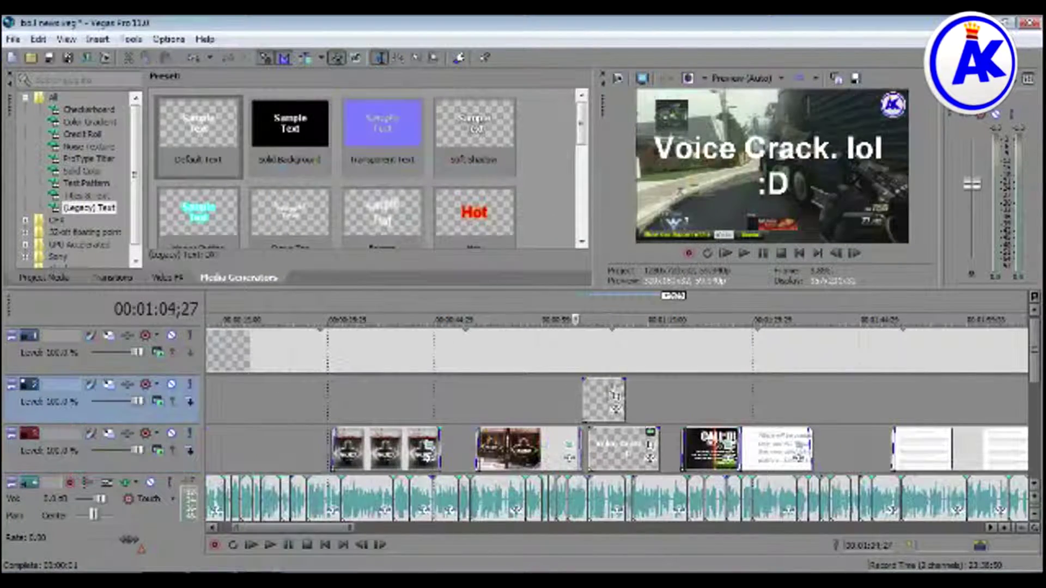
left_click_drag(659, 454, 643, 457)
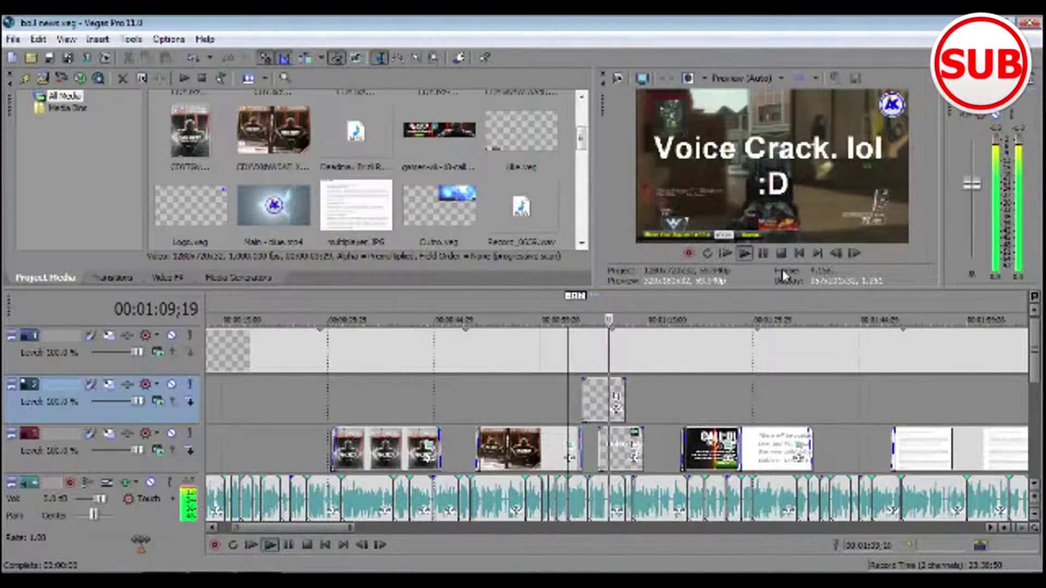
left_click_drag(644, 449, 629, 448)
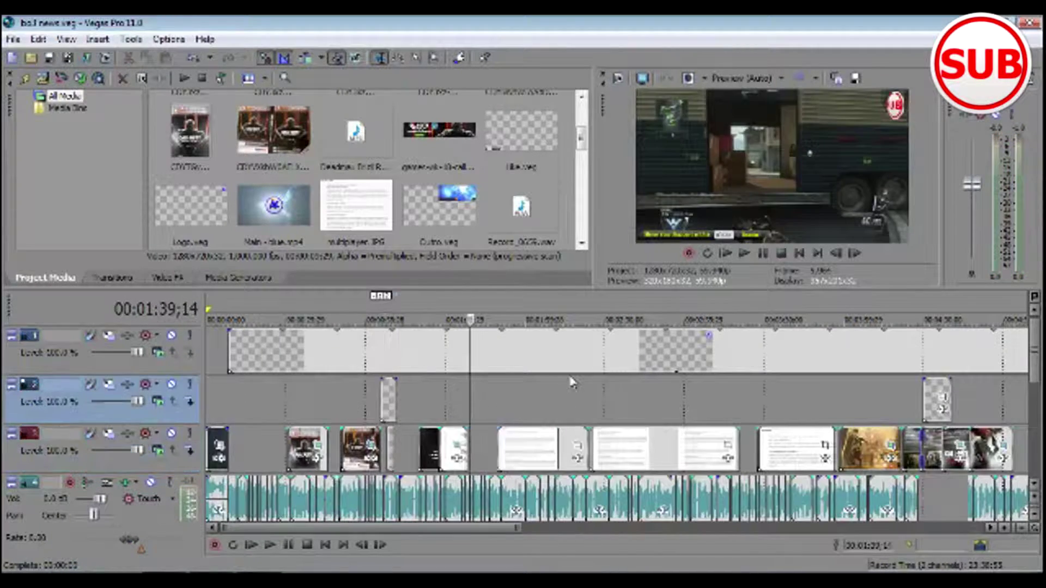
Copy the voice crack caption and paste a separate copy onto the second video track at about 00:02:12.
right_click(388, 456)
left_click(436, 213)
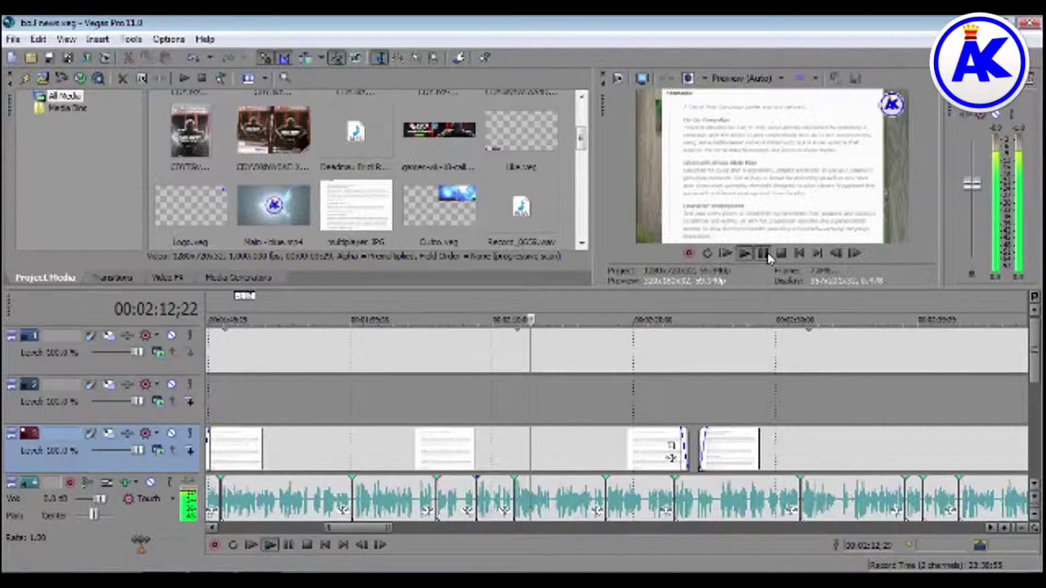
left_click(533, 412)
right_click(533, 413)
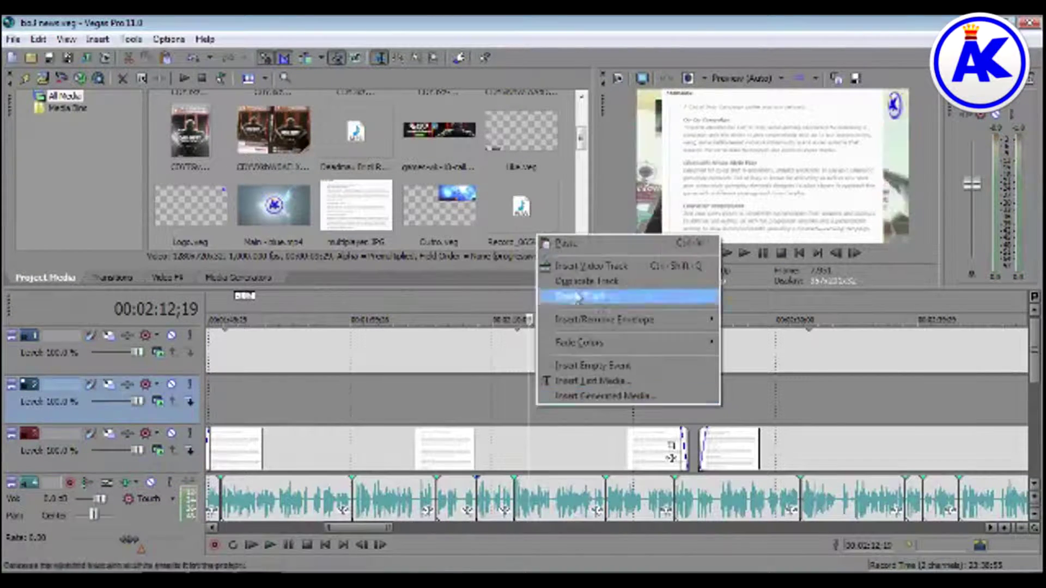
left_click(572, 297)
left_click(620, 274)
left_click(570, 384)
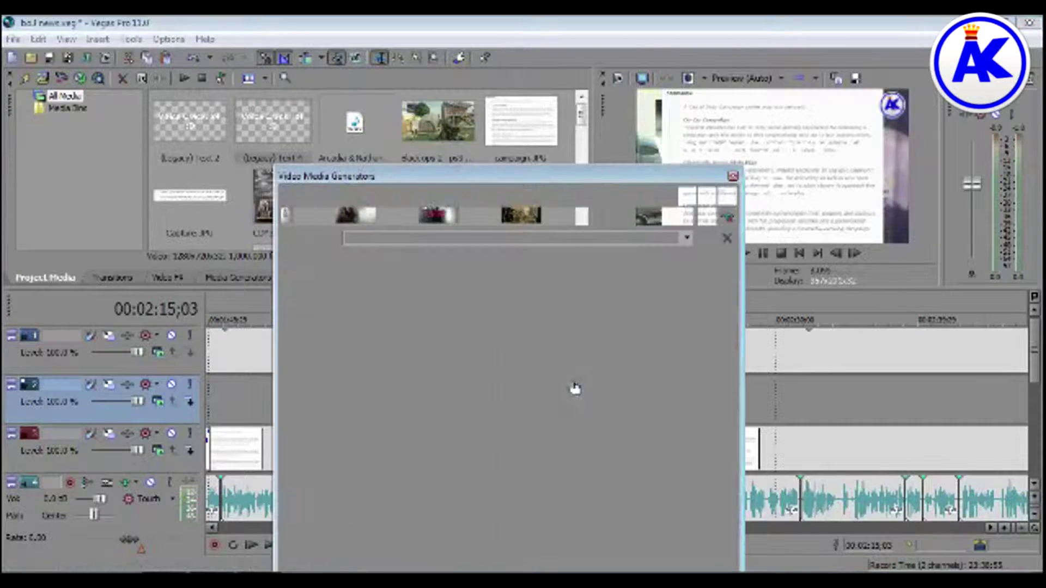
Reword the pasted caption as "Voice Crack again. lol :D".
type("again")
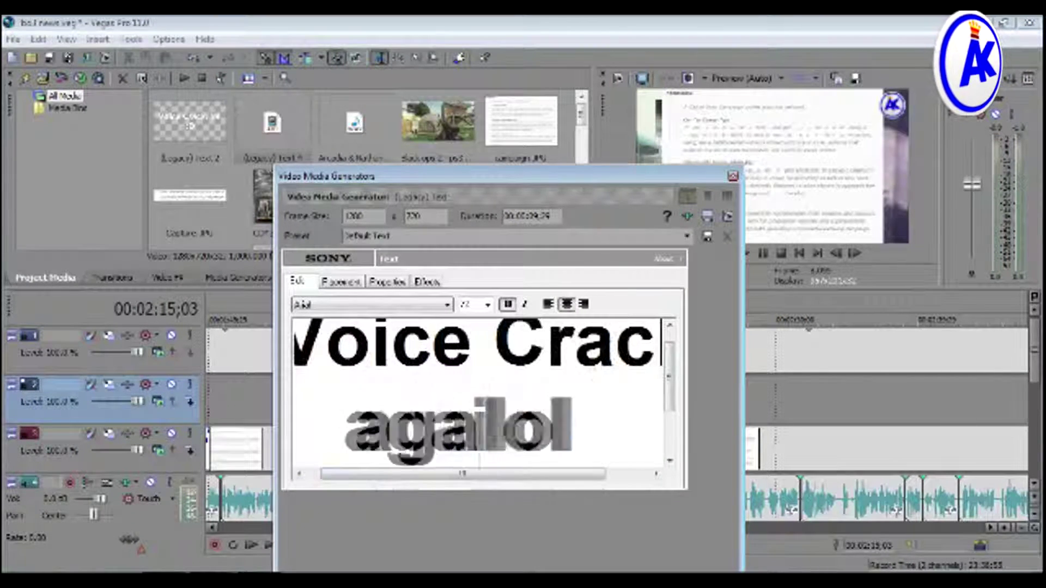
left_click(657, 354)
key("BackSpace")
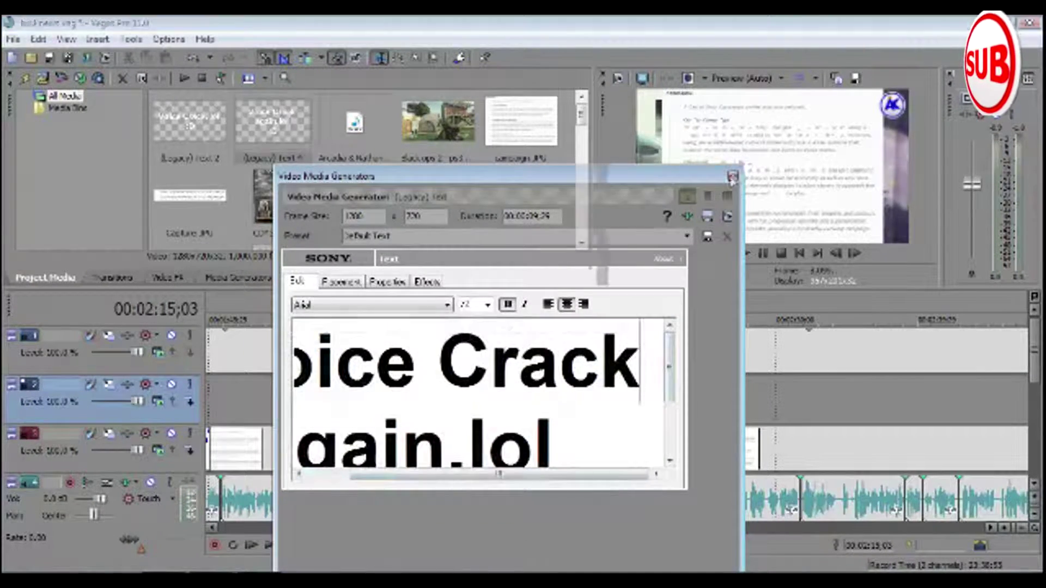
left_click(732, 176)
Shorten the pasted caption so it runs from about 00:02:12 to 00:02:14, and save the project.
left_click(521, 397)
left_click(745, 253)
left_click_drag(557, 413, 533, 413)
left_click_drag(556, 406, 547, 406)
left_click(514, 411)
left_click(781, 253)
key("space")
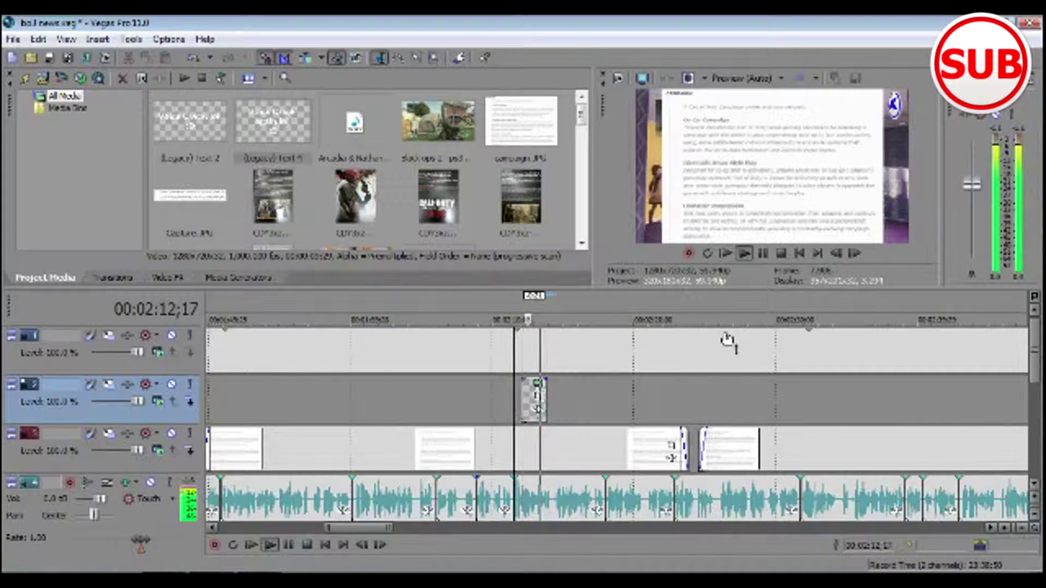
scroll(727, 342, "down", 10)
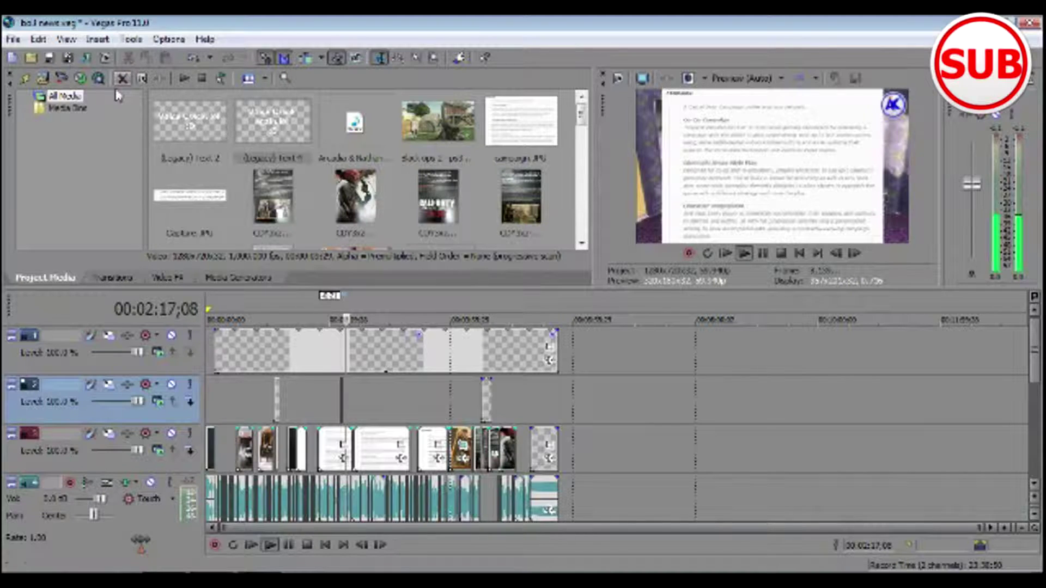
key("ctrl+s")
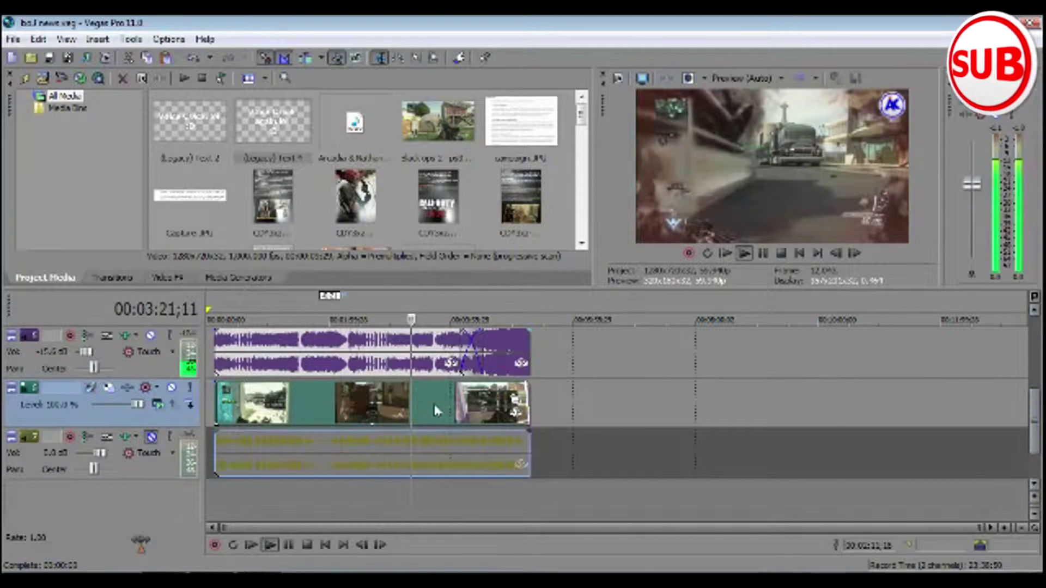
Check the event properties of the gameplay video clip.
right_click(433, 401)
left_click(474, 561)
left_click(585, 474)
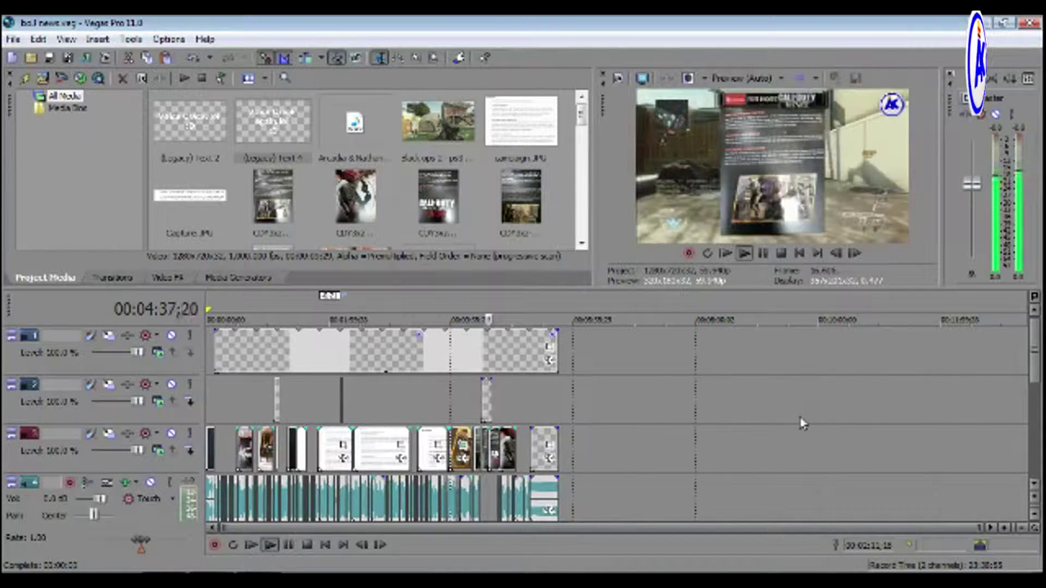
Move the Subscribe overlay earlier on the second video track to start at about 00:04:06, and save the project.
left_click_drag(491, 402, 467, 402)
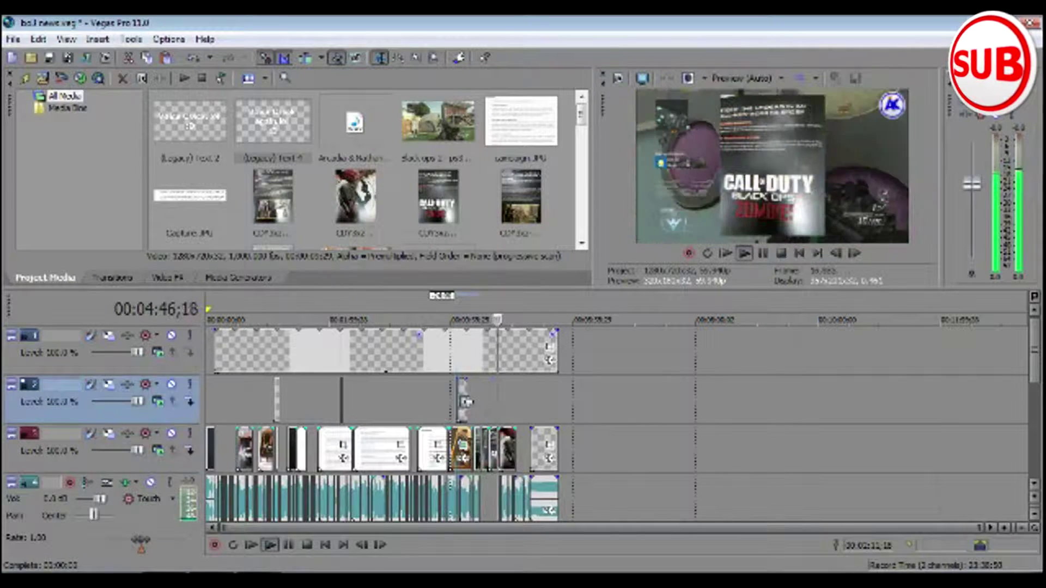
key("ctrl+s")
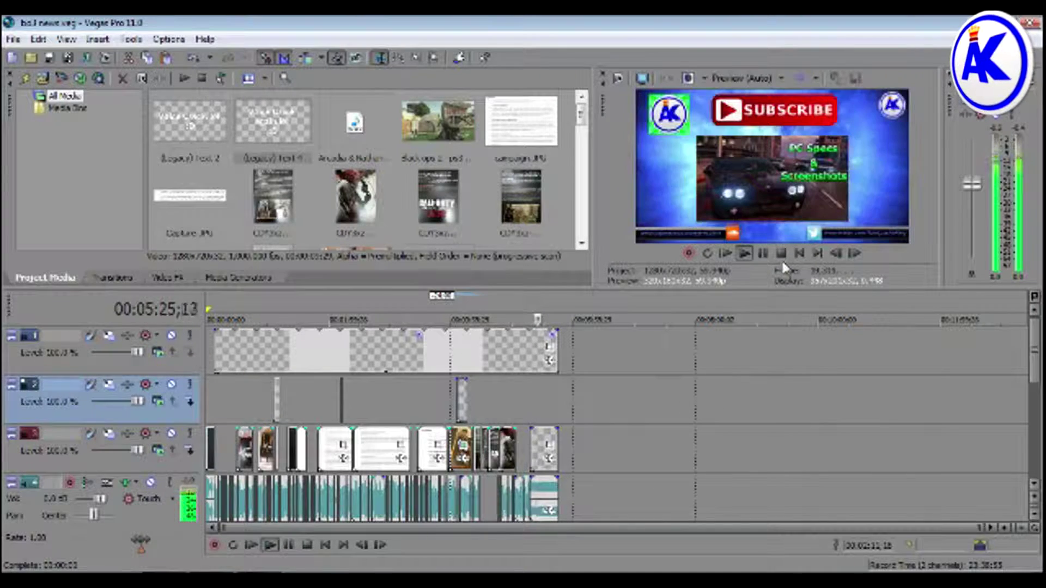
left_click(561, 229)
key("space")
Return the cursor to the project start and check the render settings for bo3 news.mp4.
left_click(569, 407)
key("Home")
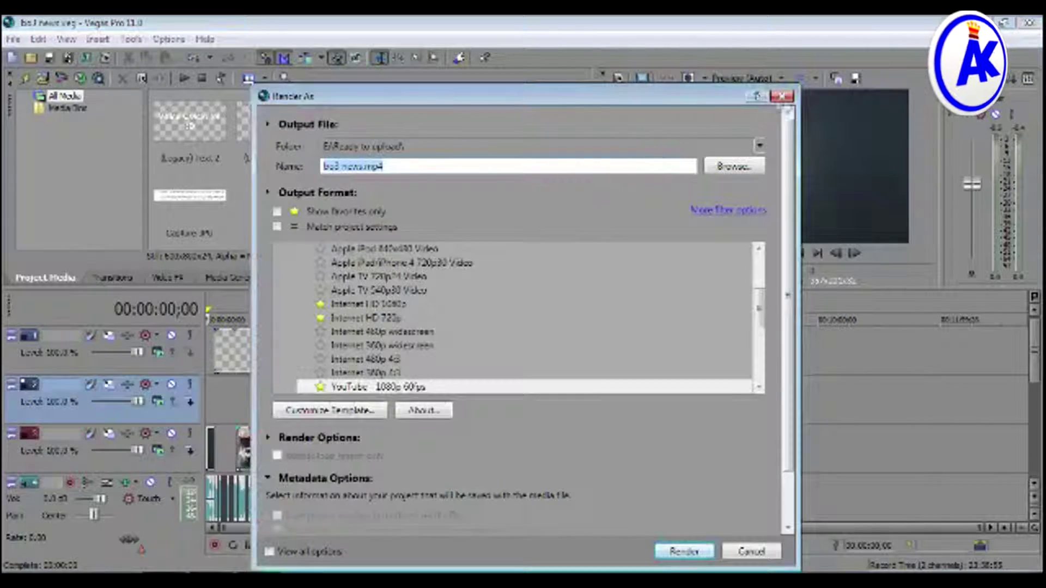
left_click(783, 98)
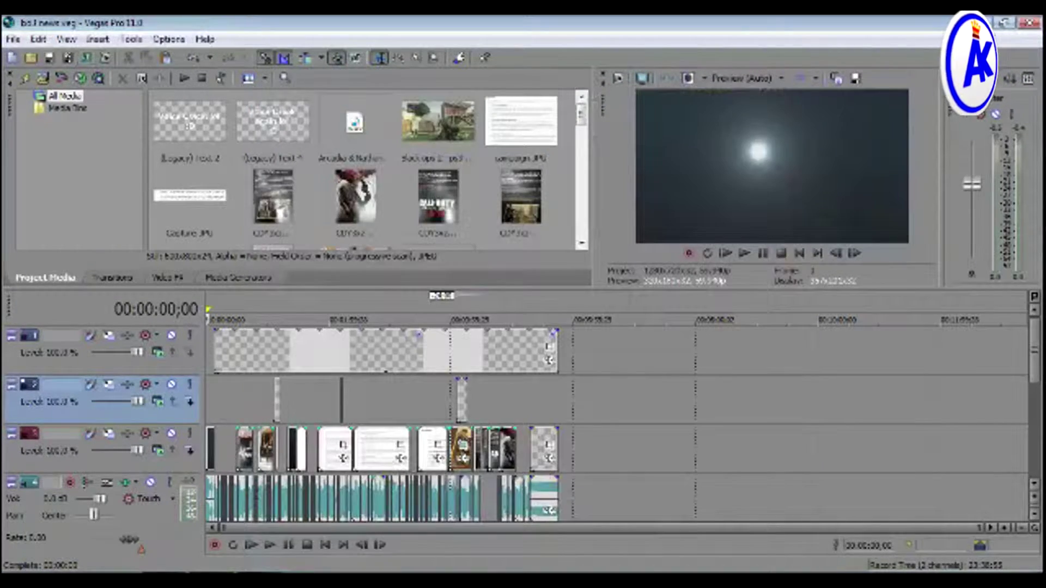